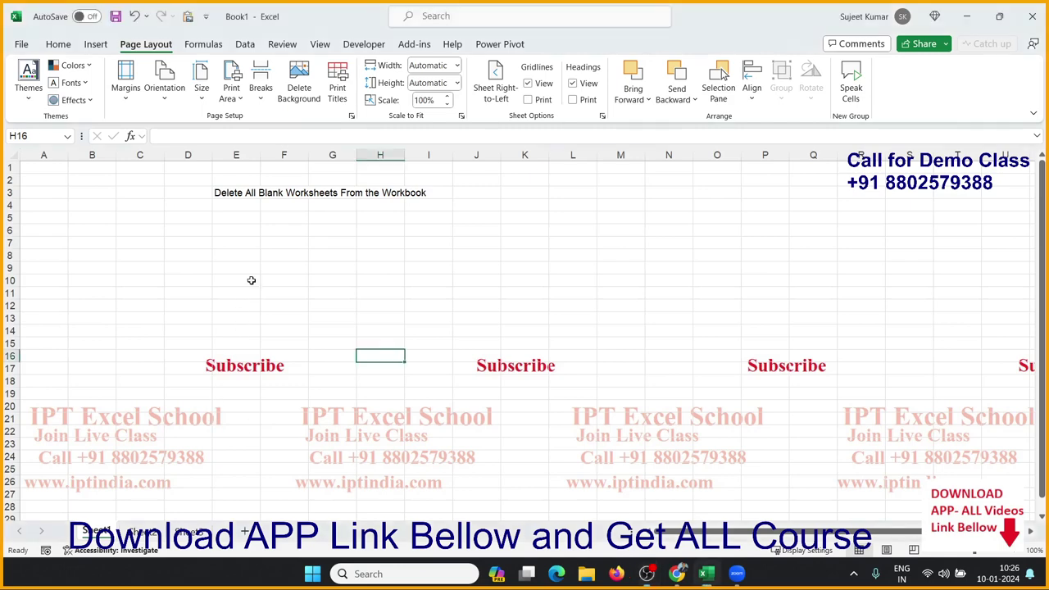
# - Add two new blank worksheets, Sheet4 and Sheet5, to Book1
pyautogui.click(146, 533)
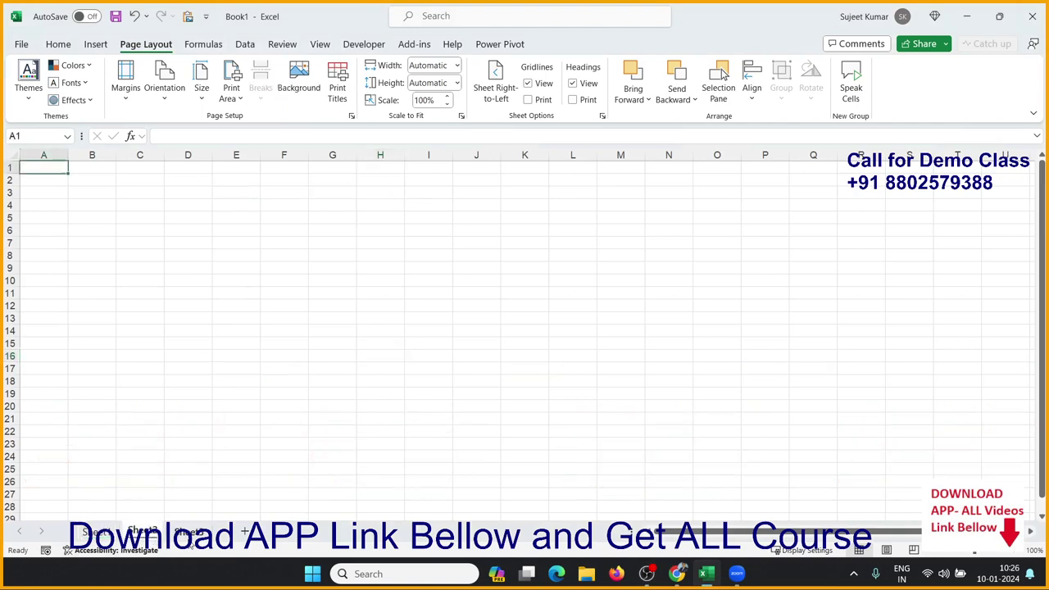
pyautogui.click(186, 533)
pyautogui.click(244, 532)
pyautogui.click(291, 532)
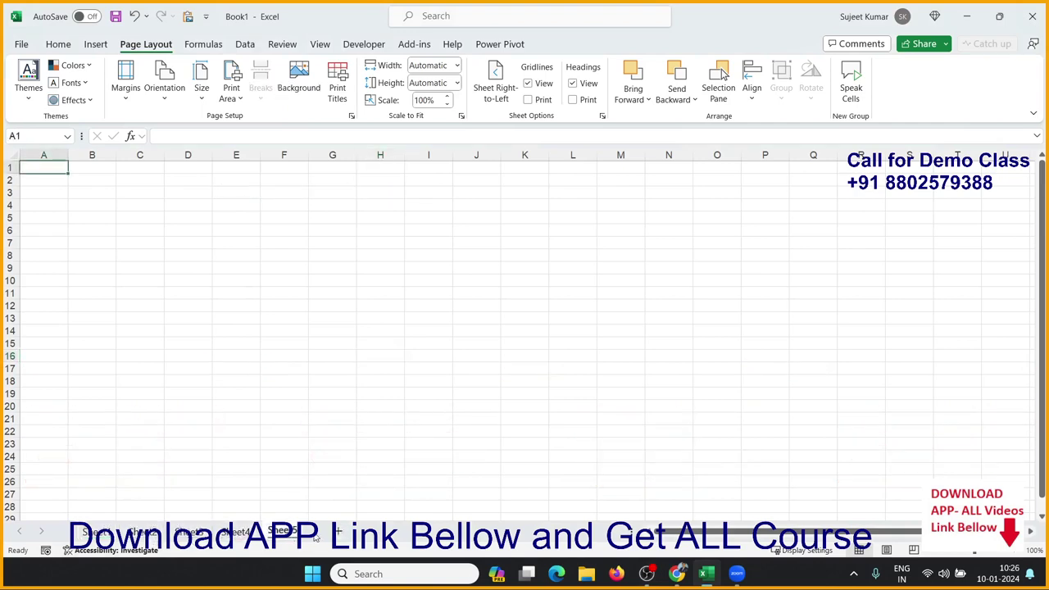
# - Check Sheet2 and the titled Sheet1, then select cell C7 on blank Sheet3
pyautogui.click(142, 532)
pyautogui.click(139, 252)
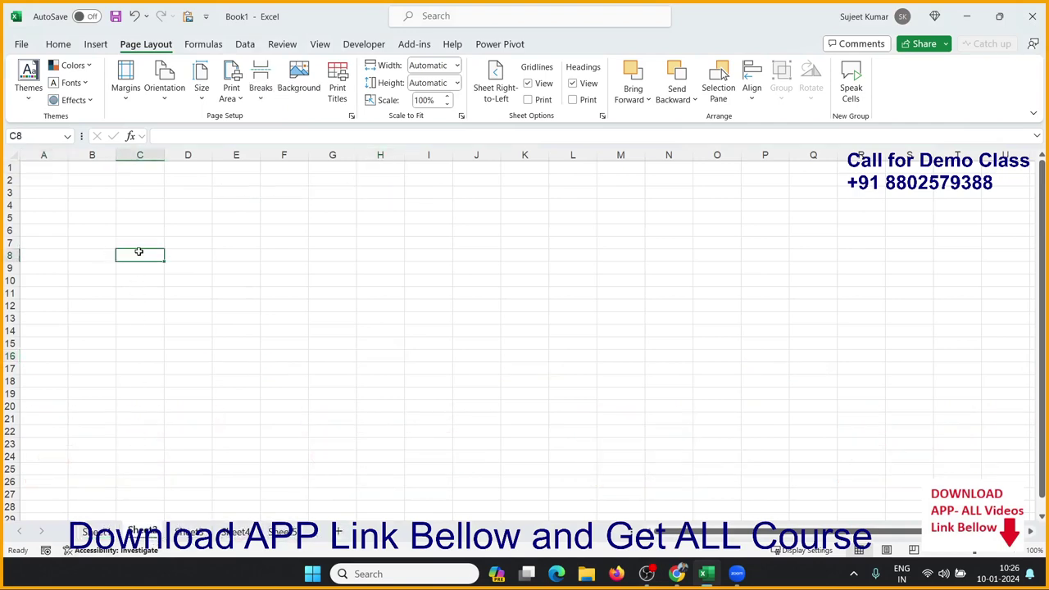
pyautogui.click(96, 531)
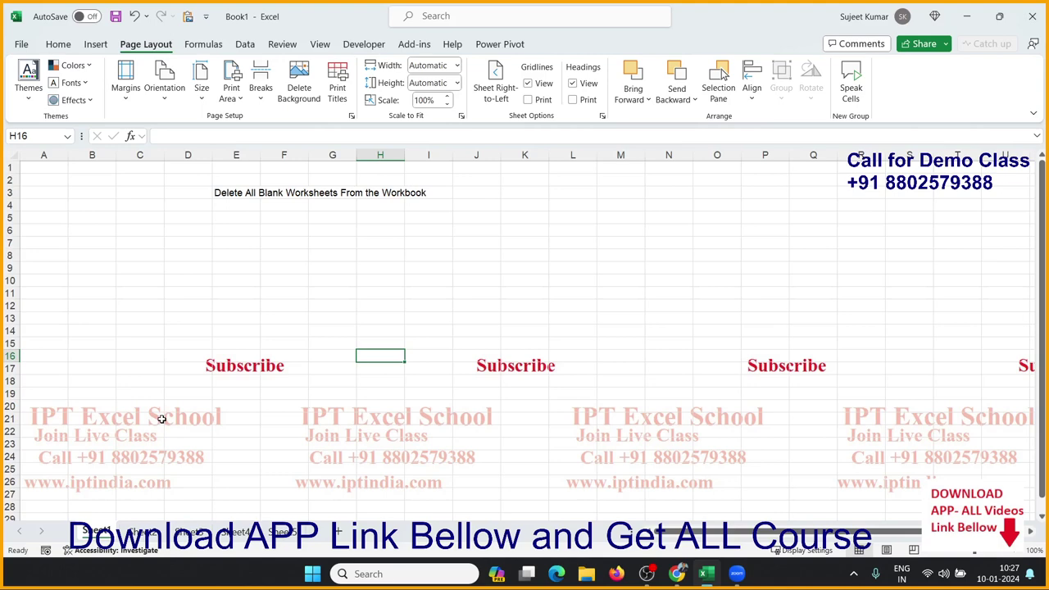
pyautogui.click(154, 269)
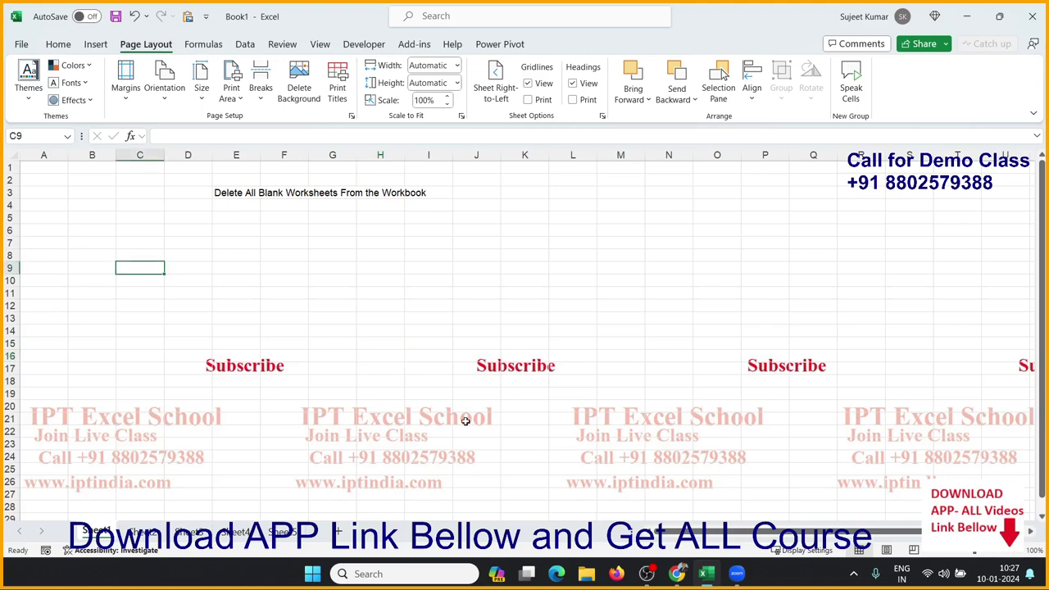
pyautogui.press('alt')
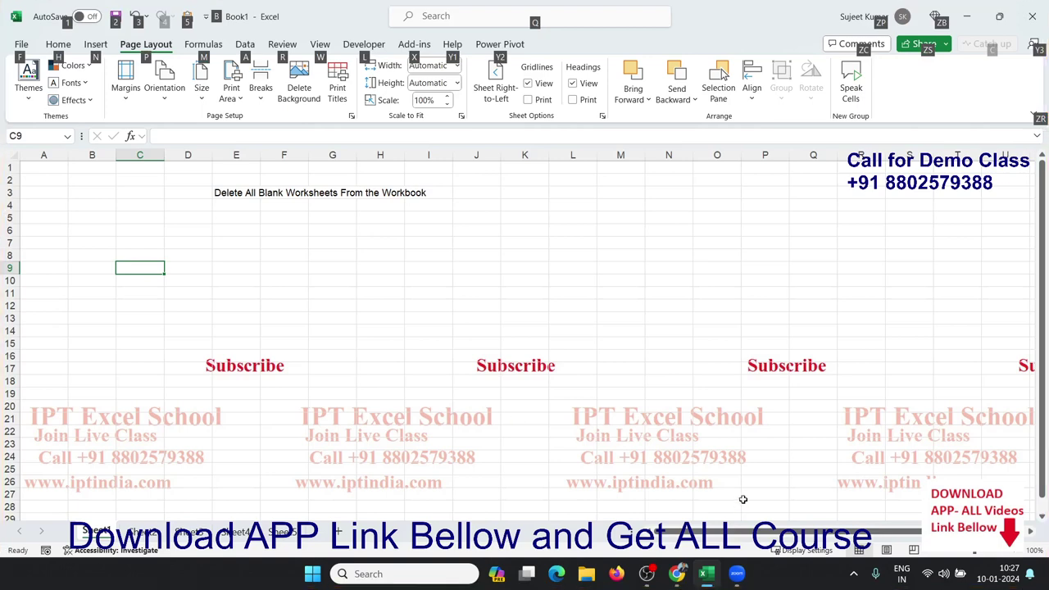
pyautogui.click(251, 250)
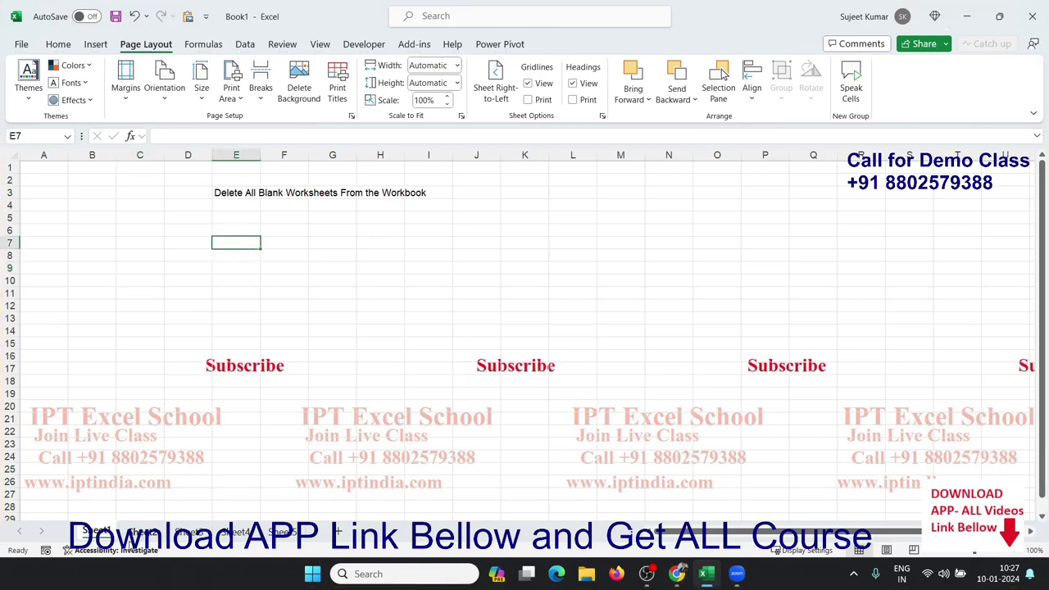
pyautogui.click(142, 534)
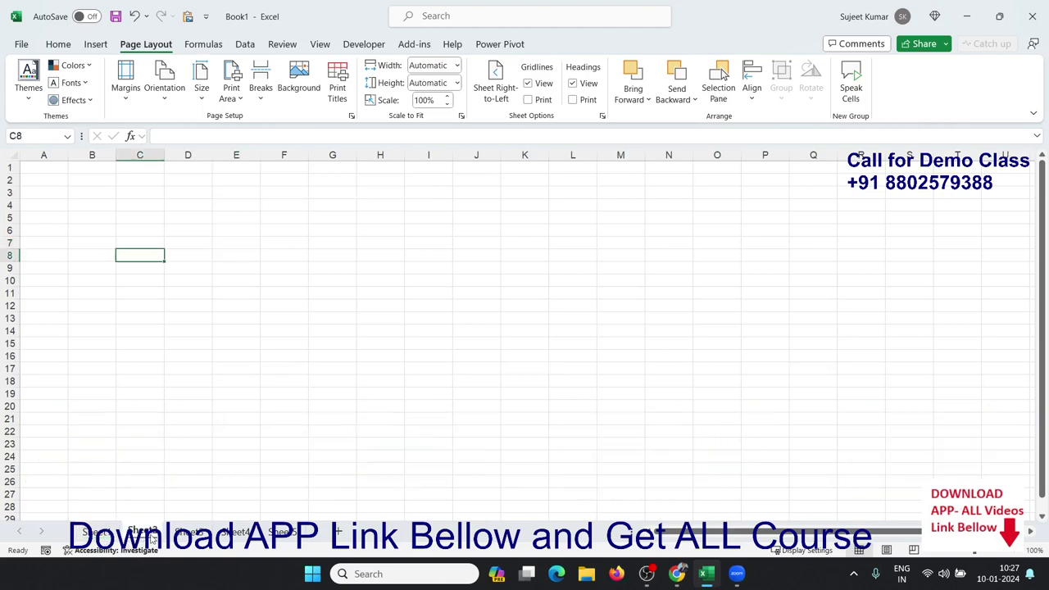
pyautogui.click(187, 532)
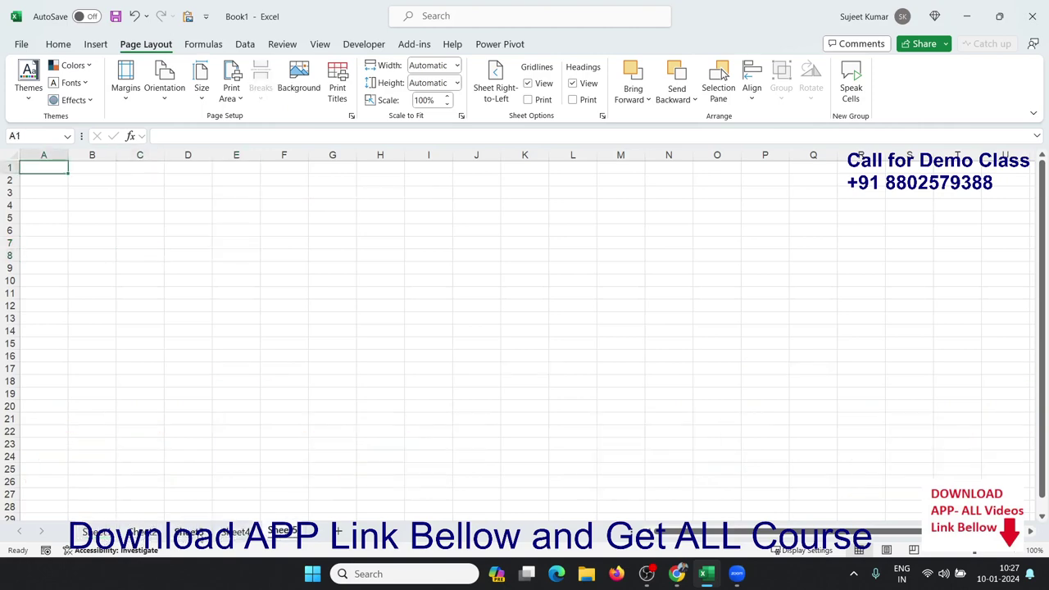
pyautogui.click(147, 245)
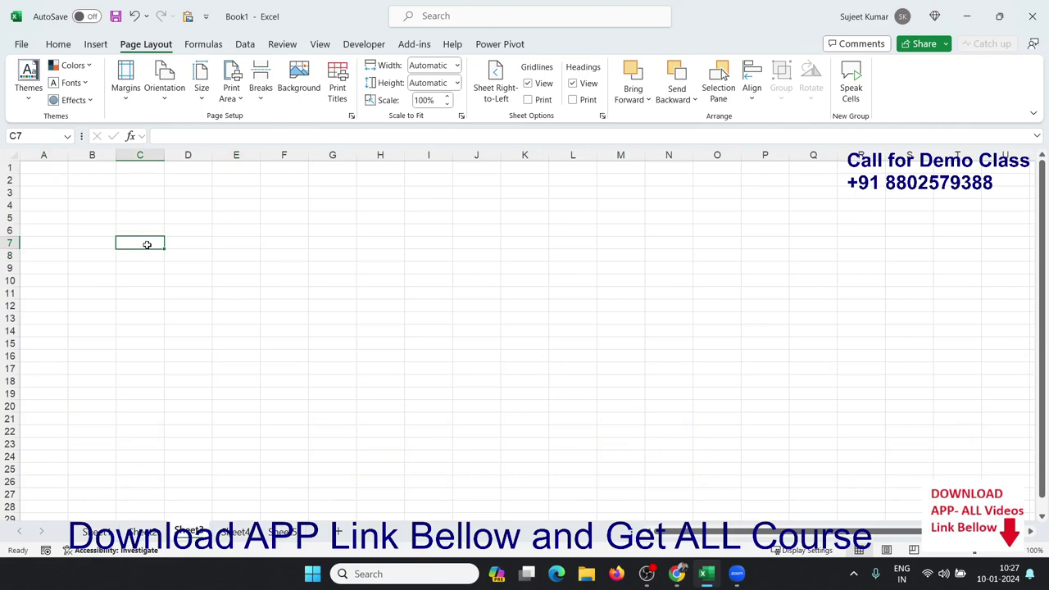
# - Enter =RANDBETWEEN(10,90) in C7 and fill it down to row 23
pyautogui.write('=ra')
pyautogui.press('Down')
pyautogui.press('Down')
pyautogui.press('Down')
pyautogui.press('Tab')
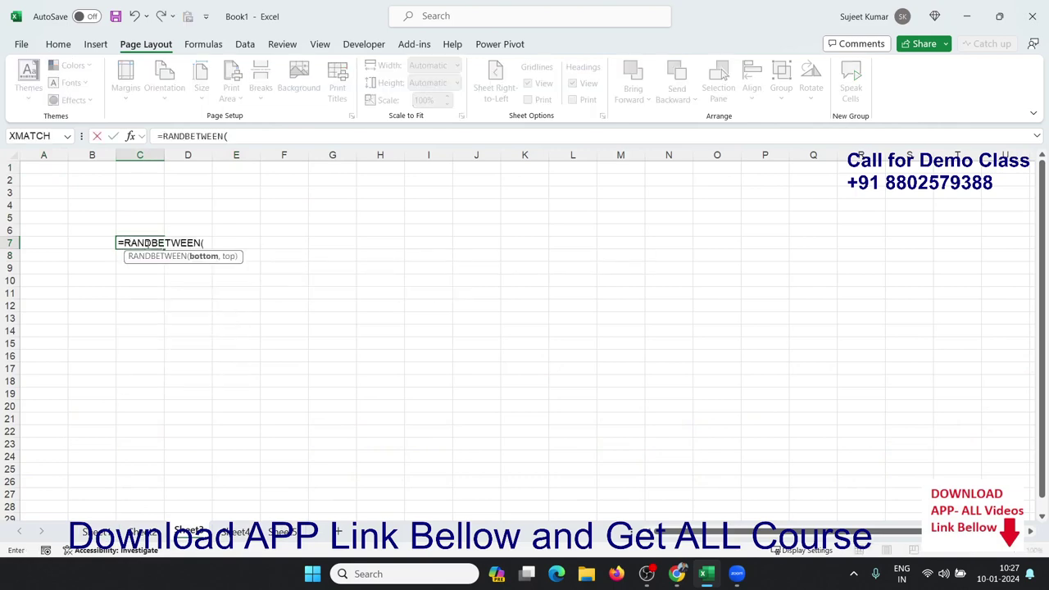
pyautogui.write('10,9')
pyautogui.write('0')
pyautogui.press('Return')
pyautogui.moveTo(146, 243); pyautogui.dragTo(424, 445)
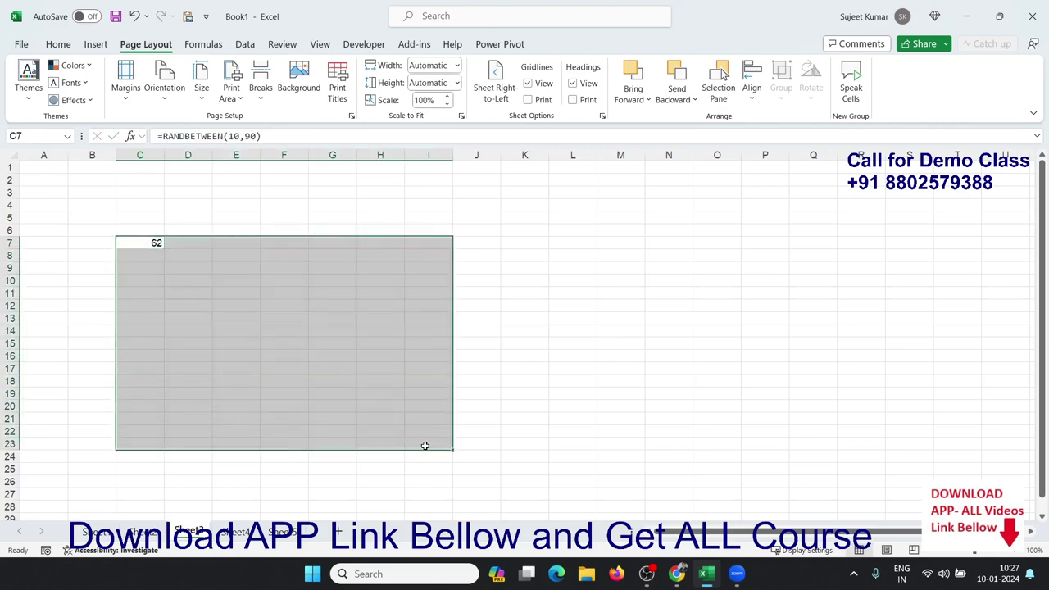
pyautogui.hotkey('ctrl', 'd')
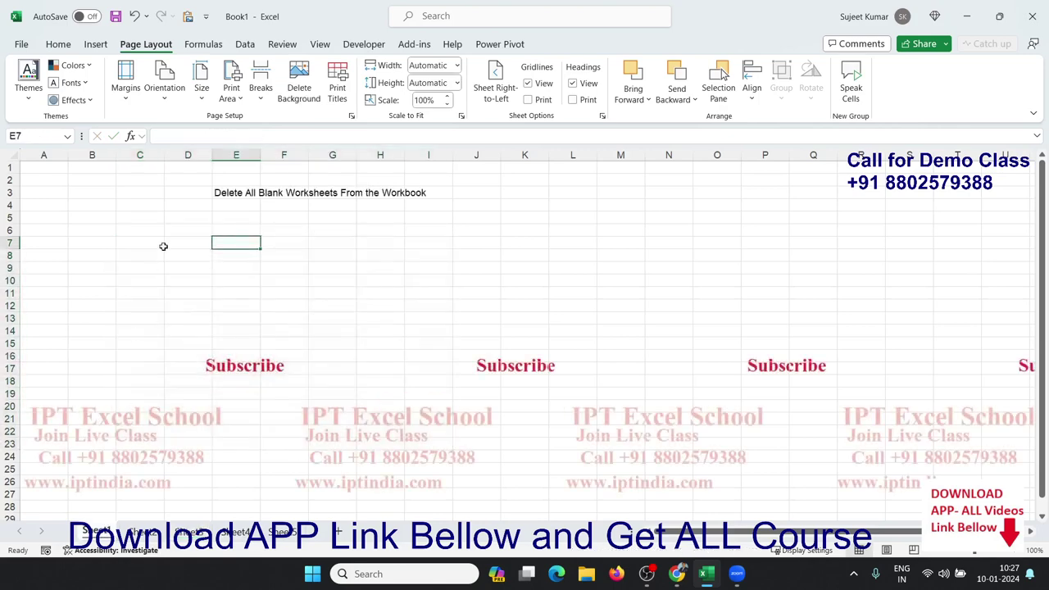
# - Review Sheet2 through Sheet5, then return to the titled Sheet1
pyautogui.click(141, 531)
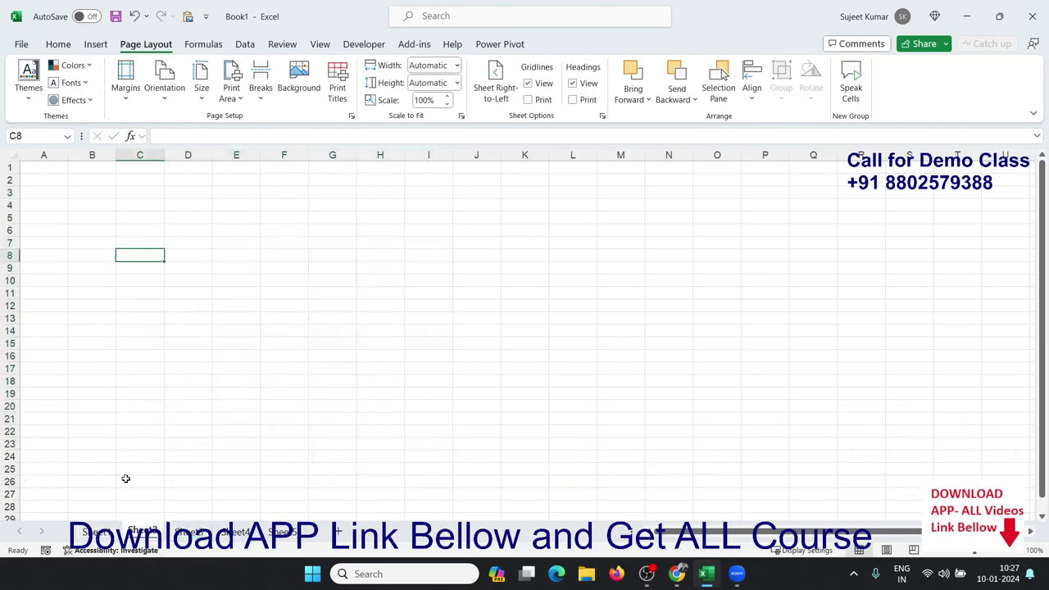
pyautogui.click(188, 531)
pyautogui.click(236, 532)
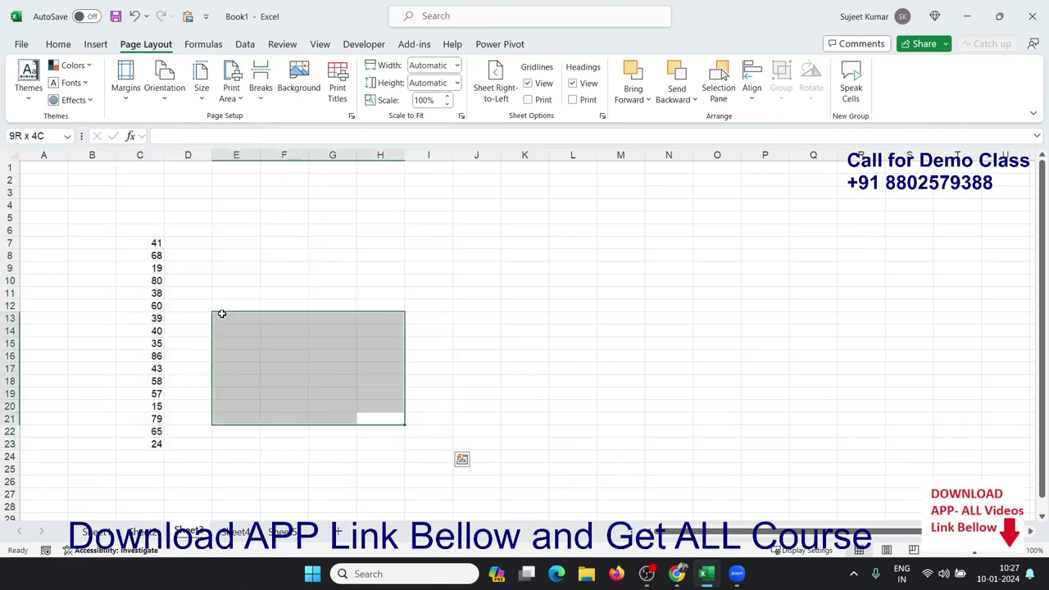
pyautogui.click(281, 531)
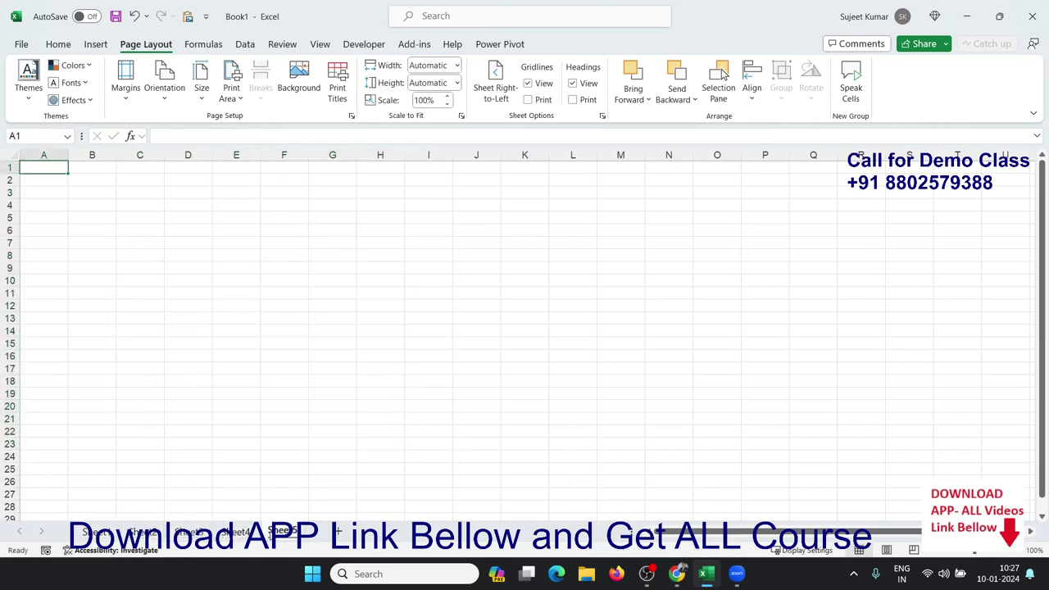
pyautogui.click(97, 532)
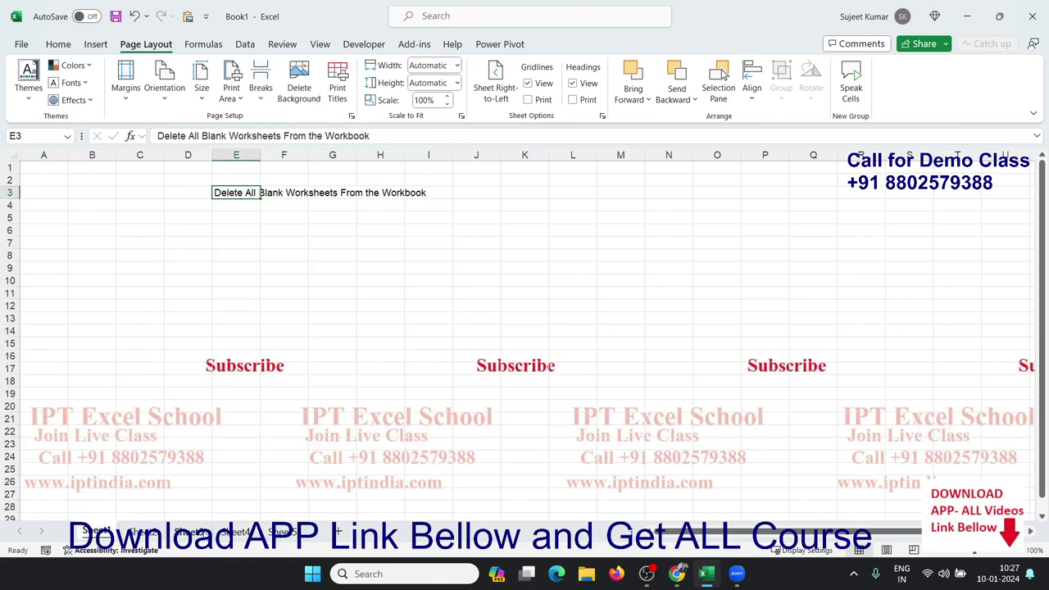
# - Check Sheet3, return to Sheet1, and view the empty Developer Macros list
pyautogui.click(189, 531)
pyautogui.click(97, 532)
pyautogui.click(373, 45)
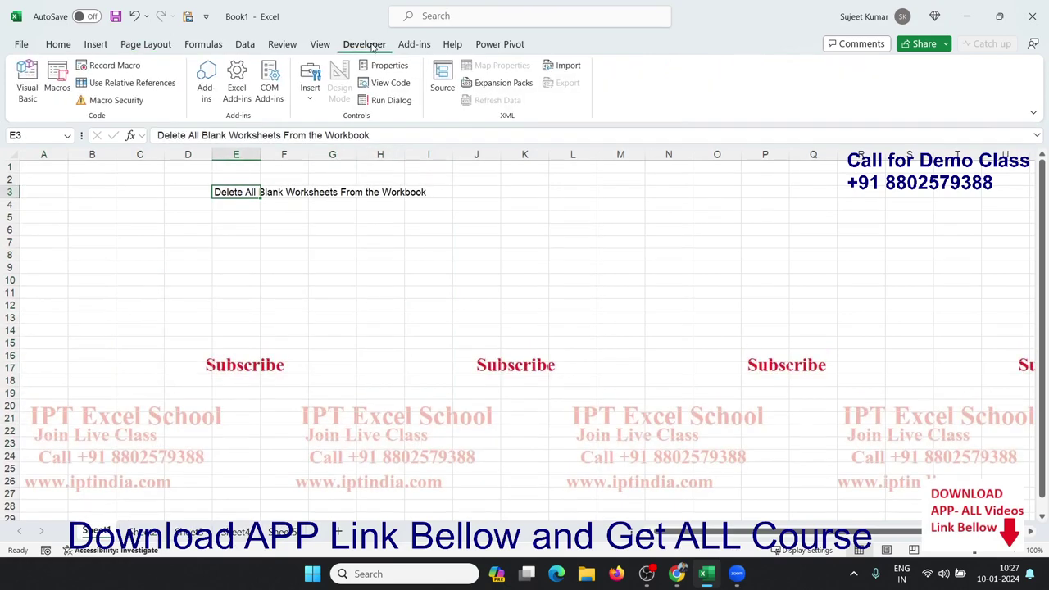
pyautogui.click(64, 96)
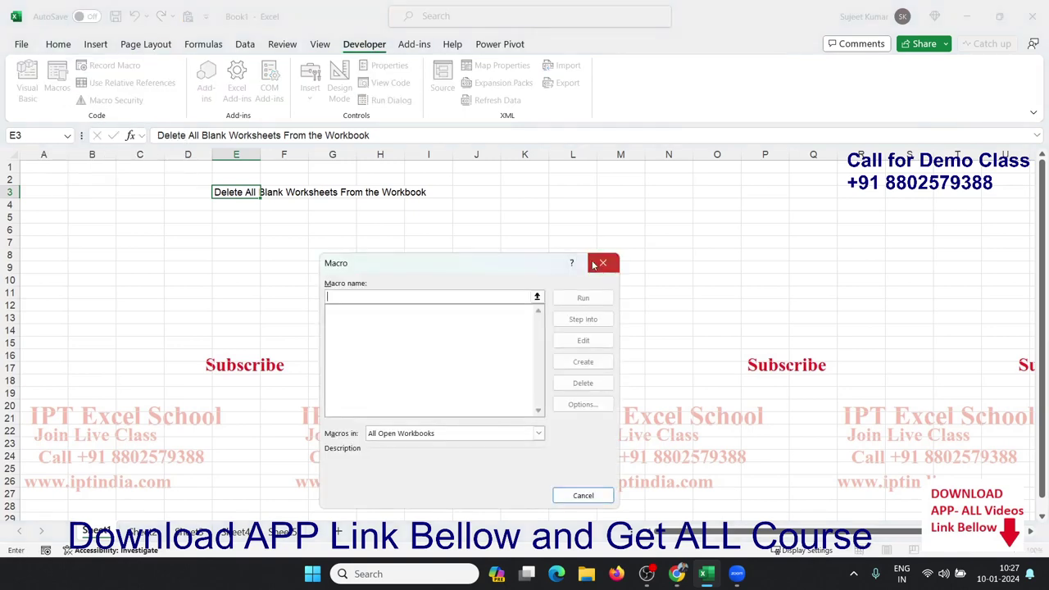
pyautogui.click(602, 263)
# - Open the Visual Basic editor beside Excel and insert a new Module1
pyautogui.click(31, 82)
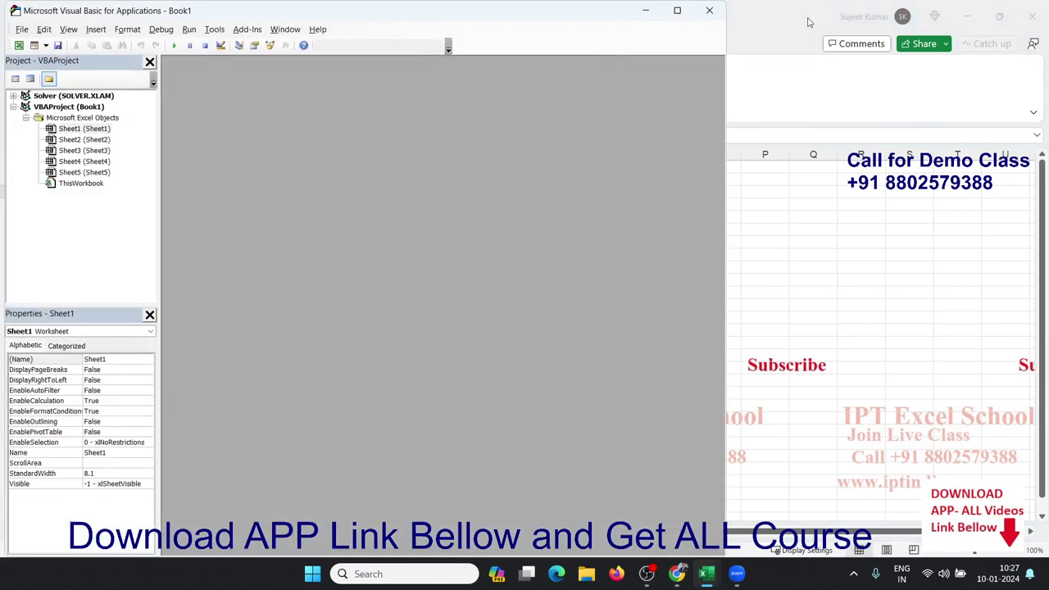
pyautogui.moveTo(677, 10)
pyautogui.click(624, 41)
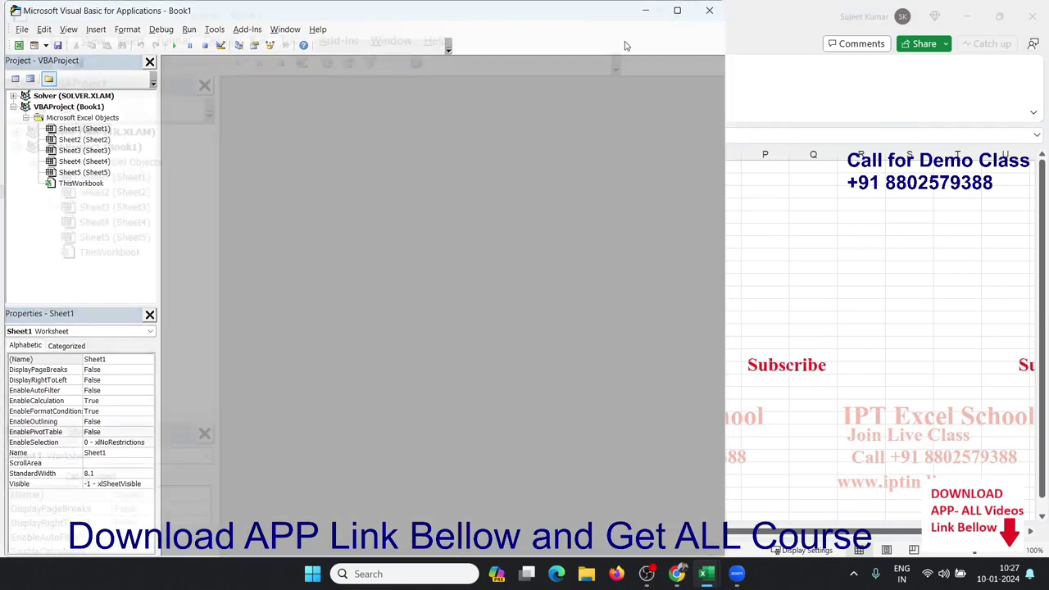
pyautogui.click(631, 188)
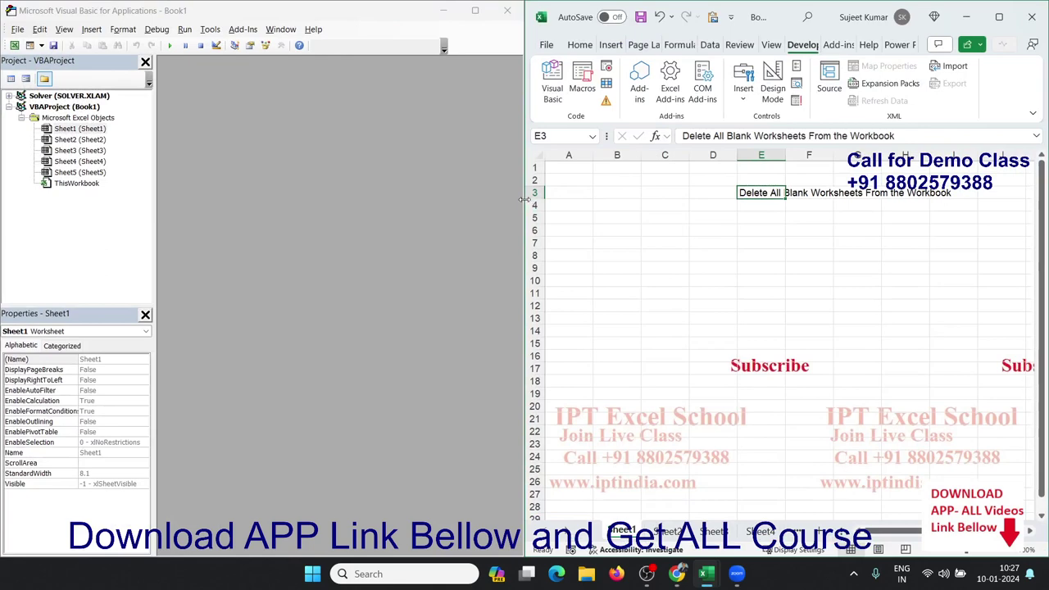
pyautogui.moveTo(527, 199); pyautogui.dragTo(541, 200)
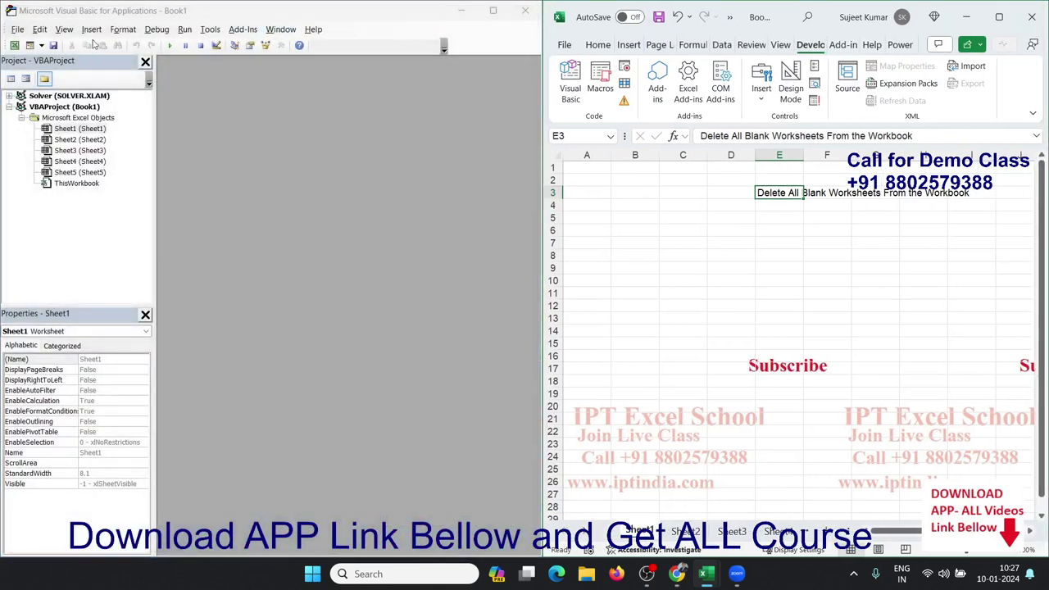
pyautogui.click(91, 28)
pyautogui.click(113, 73)
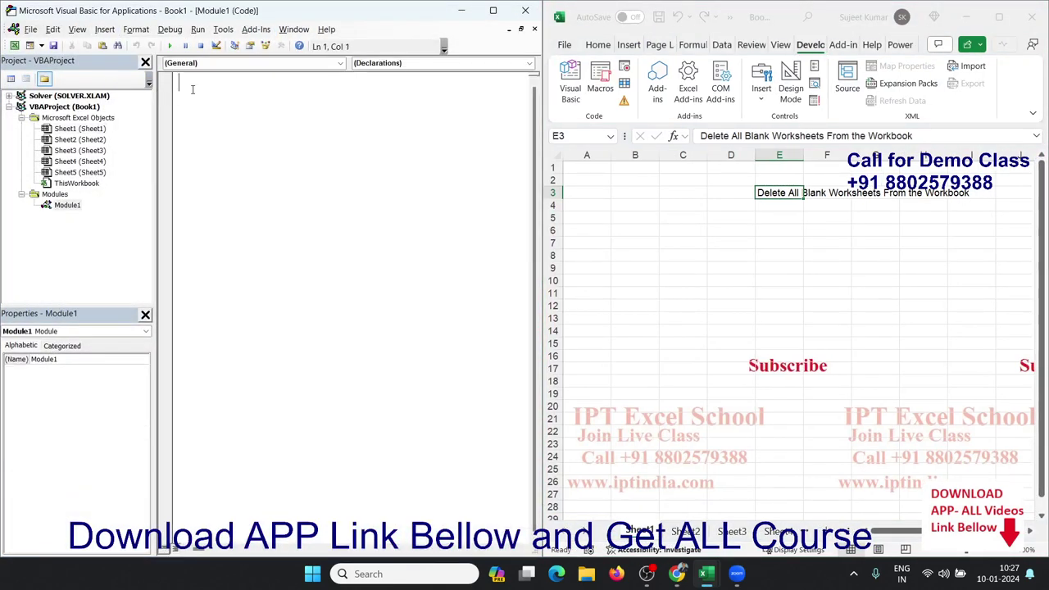
# - Create the Sub Sam_4() procedure with blank lines in its body
pyautogui.write('sub')
pyautogui.write('S')
pyautogui.write('a,')
pyautogui.press('BackSpace')
pyautogui.write('m')
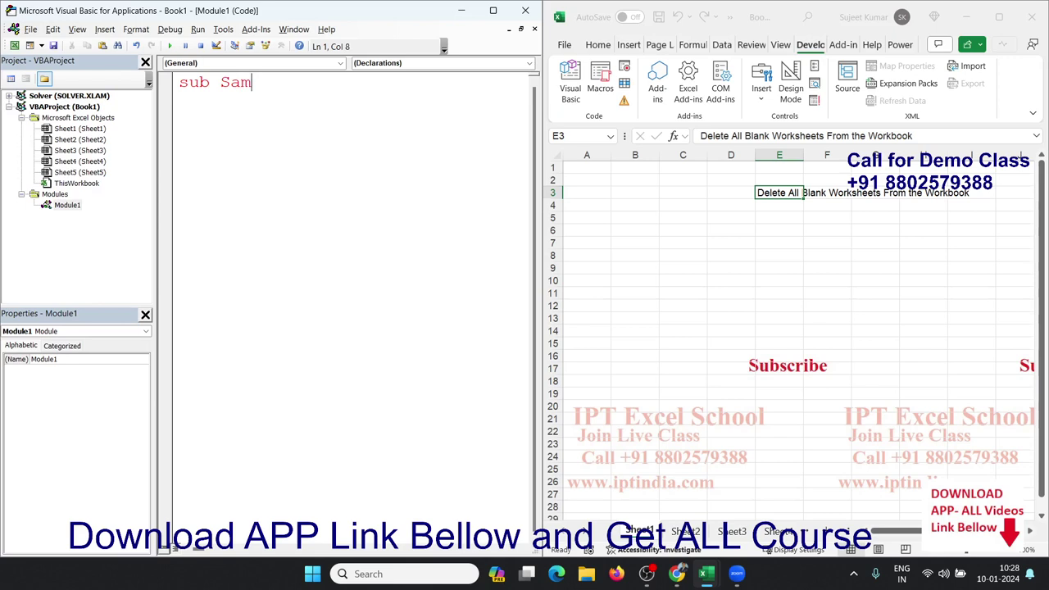
pyautogui.write('_4(')
pyautogui.write(')')
pyautogui.press('Return')
pyautogui.press('Return')
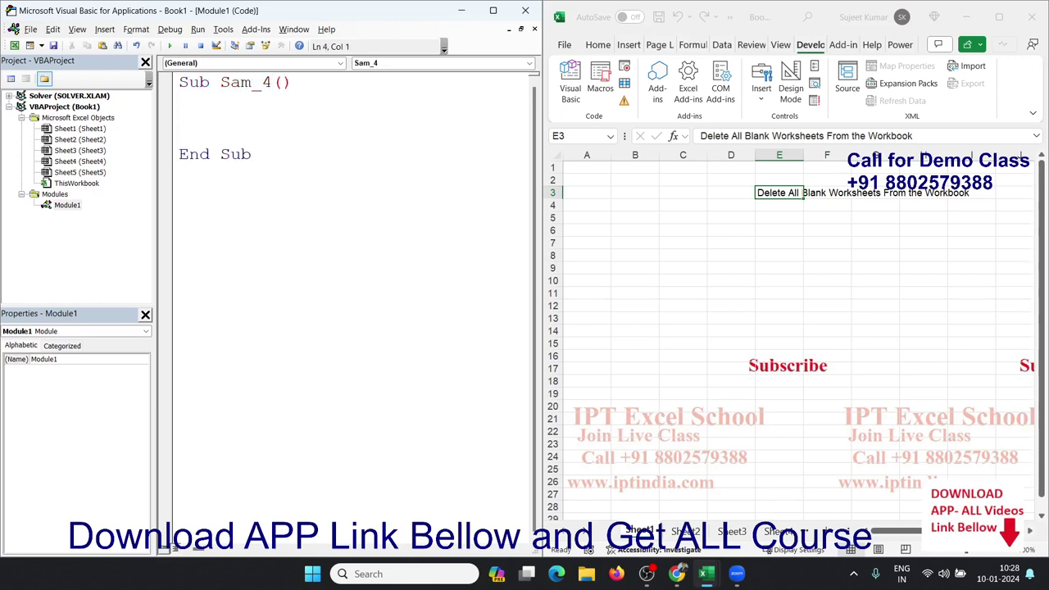
pyautogui.press('Up')
pyautogui.press('Return')
pyautogui.press('Return')
pyautogui.press('Up')
pyautogui.press('Up')
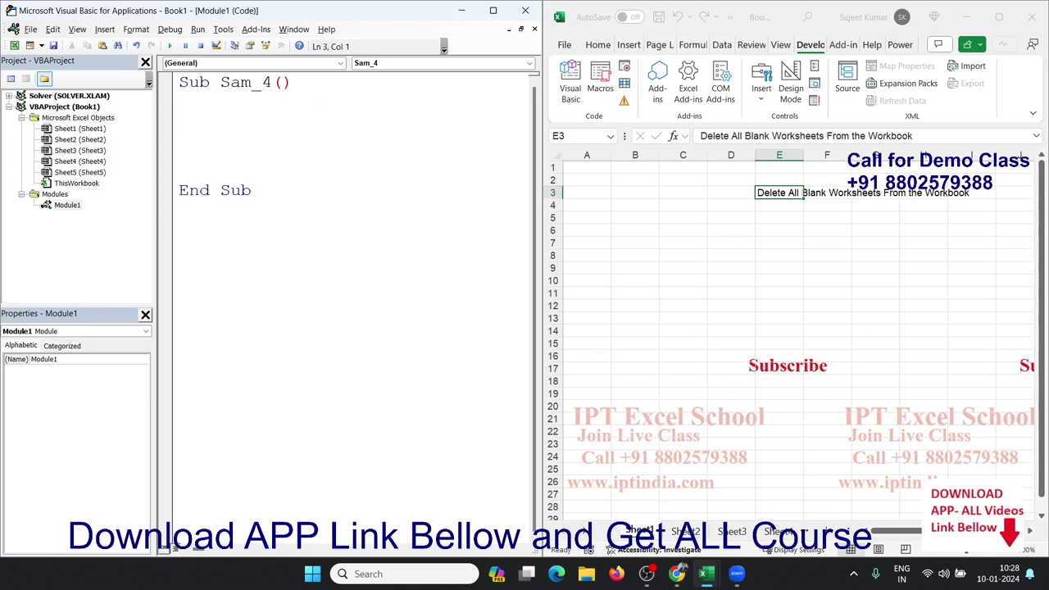
# - Declare Dim w As Worksheet inside Sam_4
pyautogui.write('dim w as ')
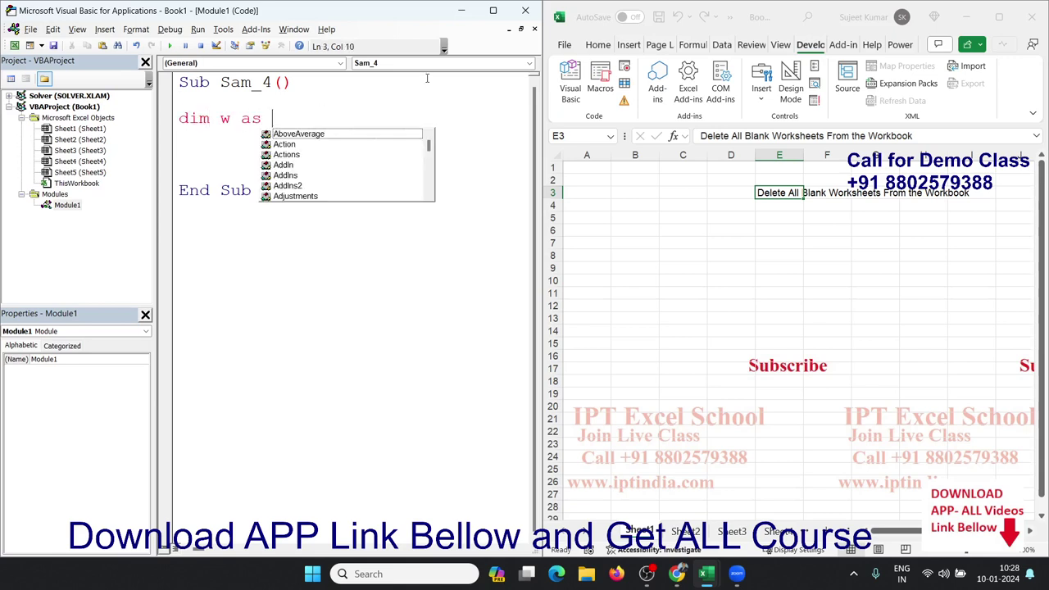
pyautogui.write('wo')
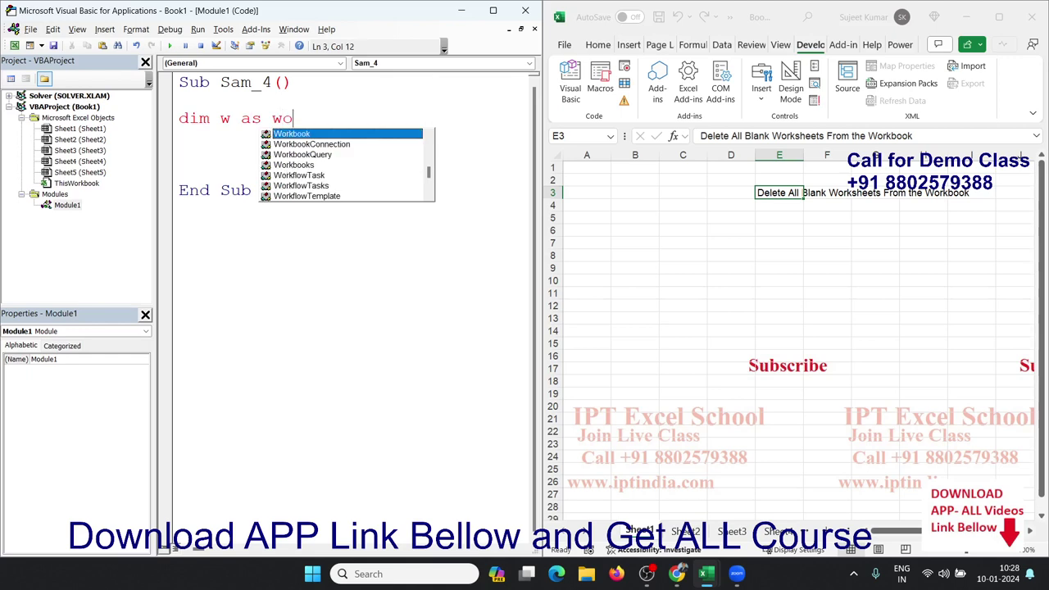
pyautogui.write('eks')
pyautogui.press('BackSpace')
pyautogui.press('BackSpace')
pyautogui.press('BackSpace')
pyautogui.write('rsk')
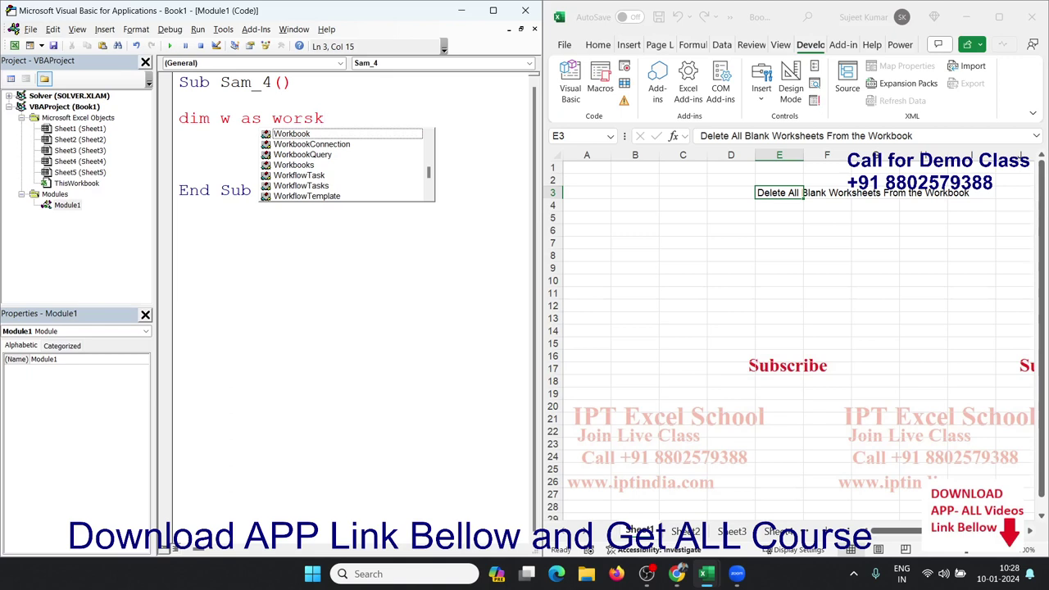
pyautogui.press('BackSpace')
pyautogui.press('BackSpace')
pyautogui.write('ksh')
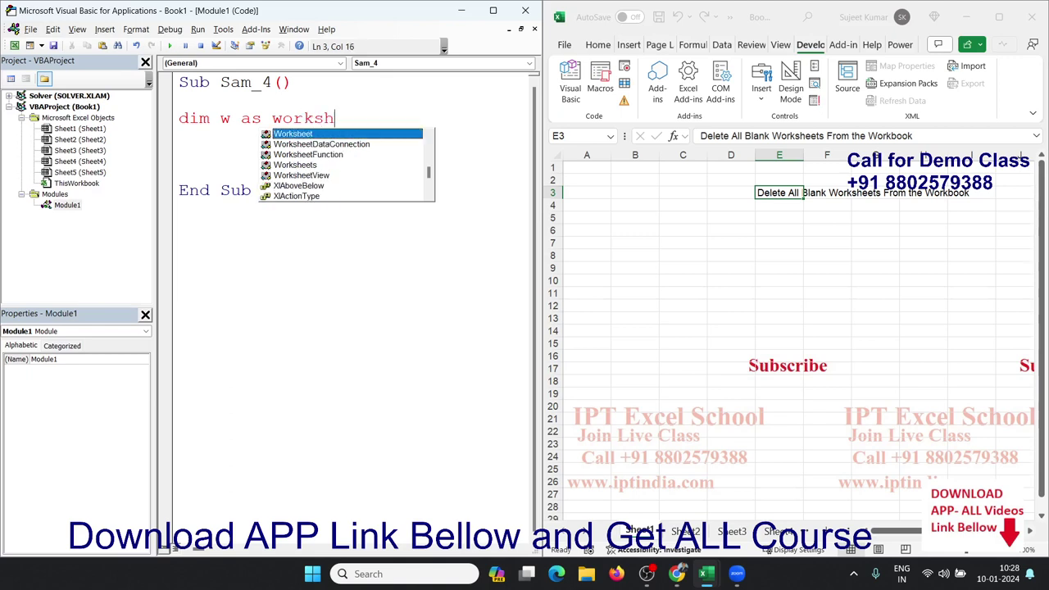
pyautogui.press('Tab')
# - Write the loop header For Each w In ActiveWorkbook.Worksheets
pyautogui.press('Return')
pyautogui.press('Return')
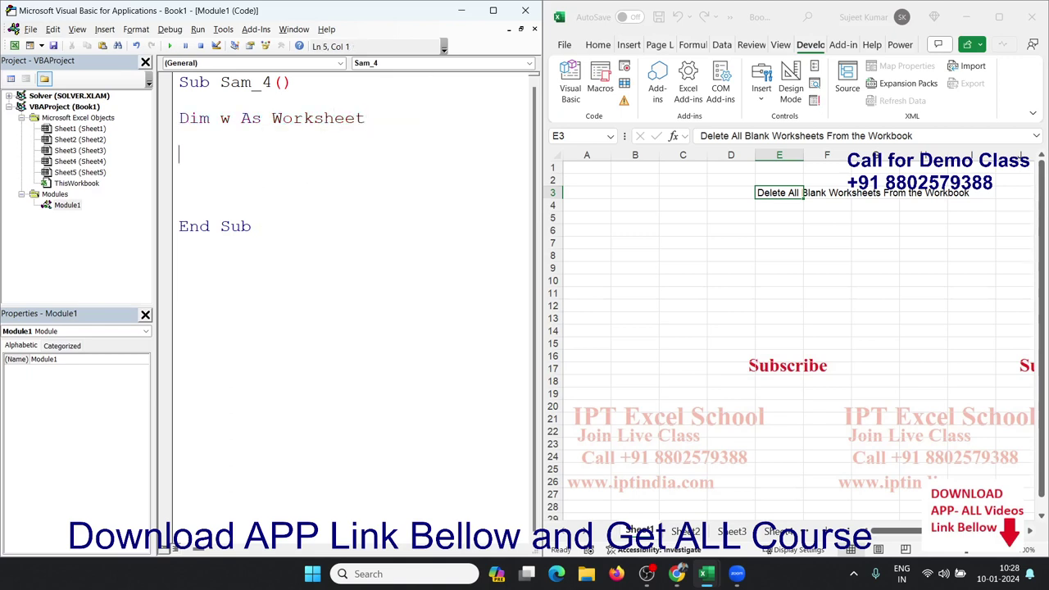
pyautogui.write('f')
pyautogui.write('or ')
pyautogui.write('each w ')
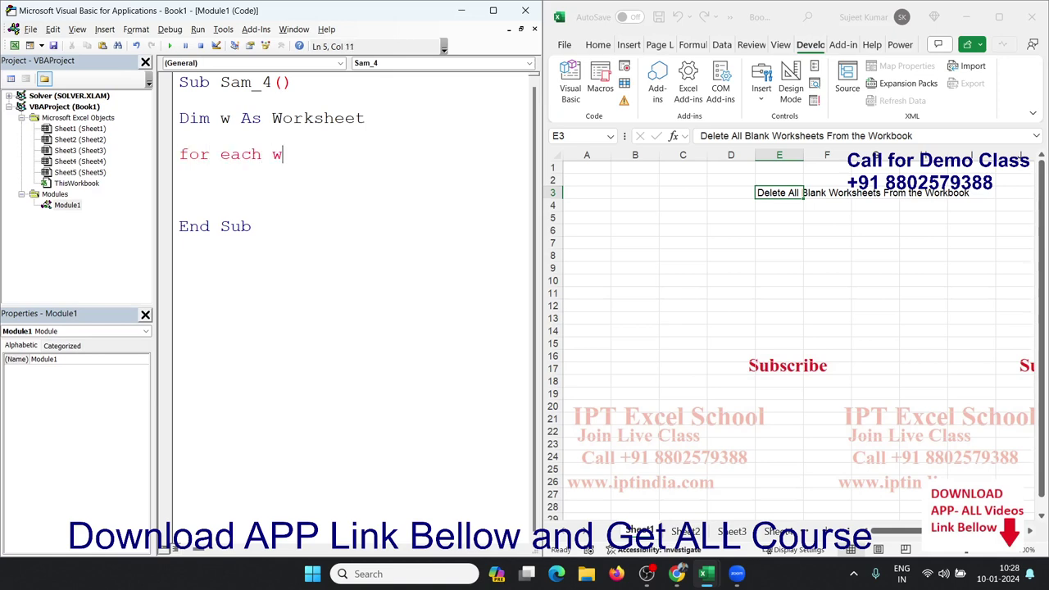
pyautogui.write('in a')
pyautogui.write('ctive')
pyautogui.write('worksh')
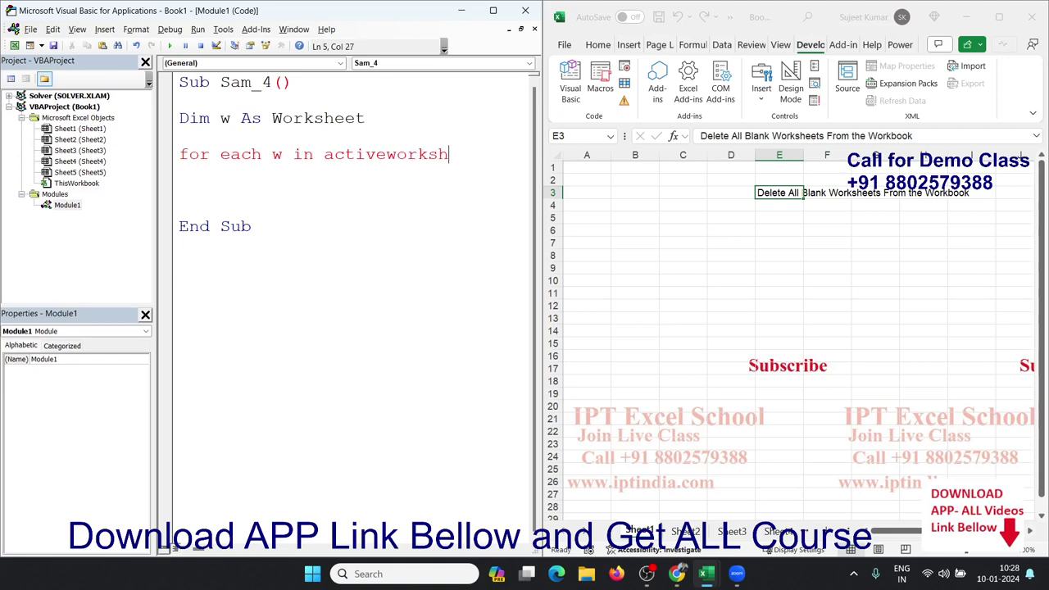
pyautogui.press('BackSpace')
pyautogui.press('BackSpace')
pyautogui.press('BackSpace')
pyautogui.write('kboo')
pyautogui.write('k,')
pyautogui.press('BackSpace')
pyautogui.write('.')
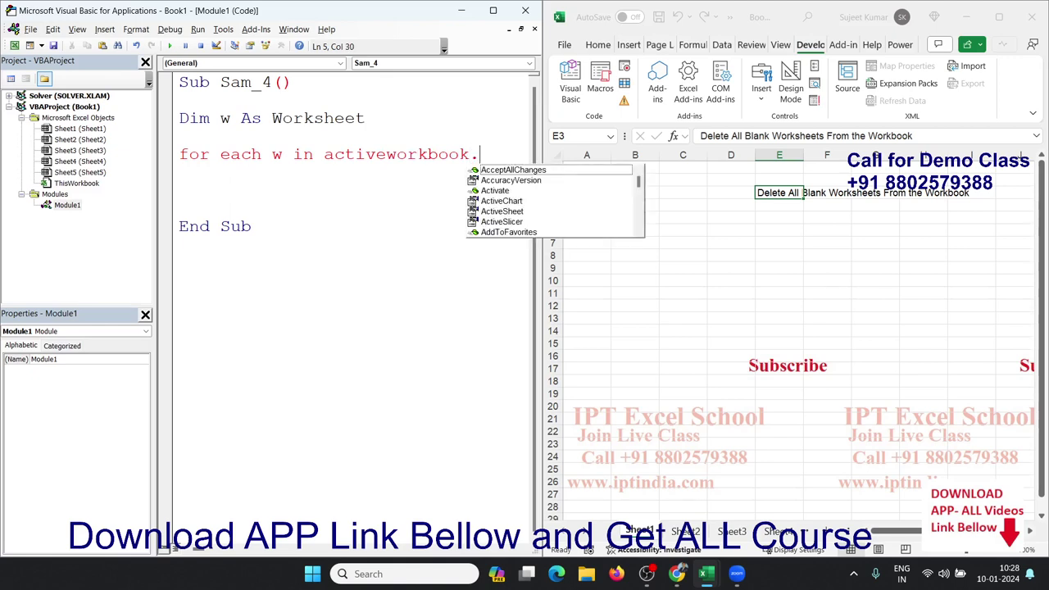
pyautogui.write('wo')
pyautogui.press('Down')
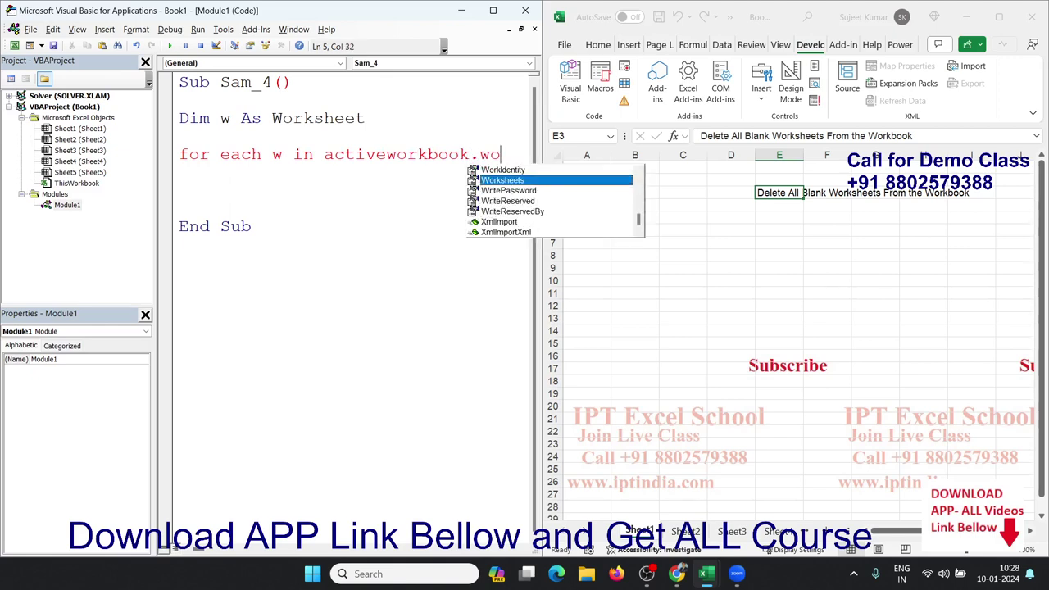
pyautogui.press('Tab')
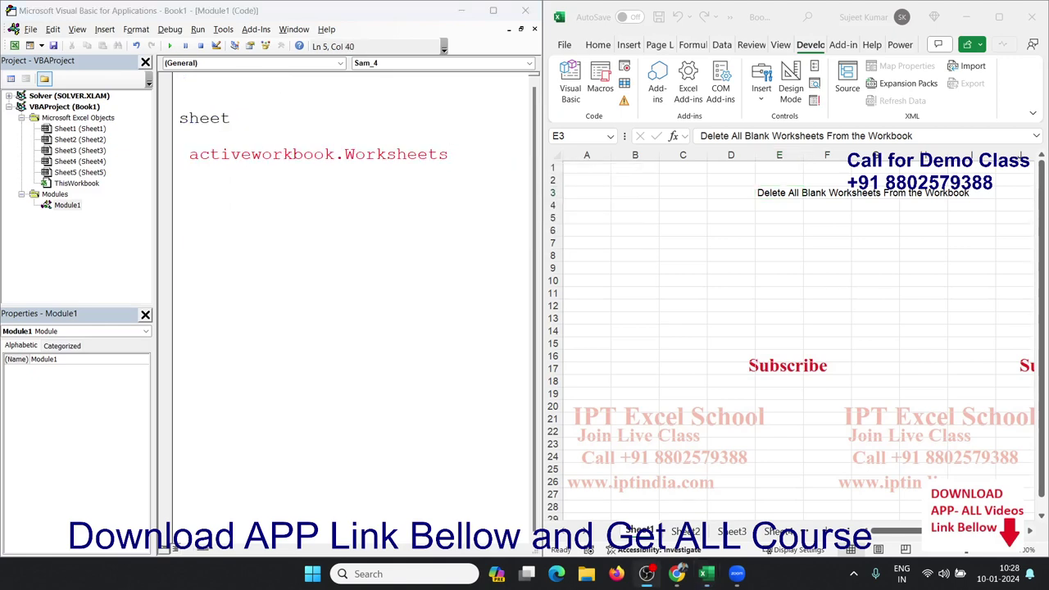
pyautogui.click(395, 265)
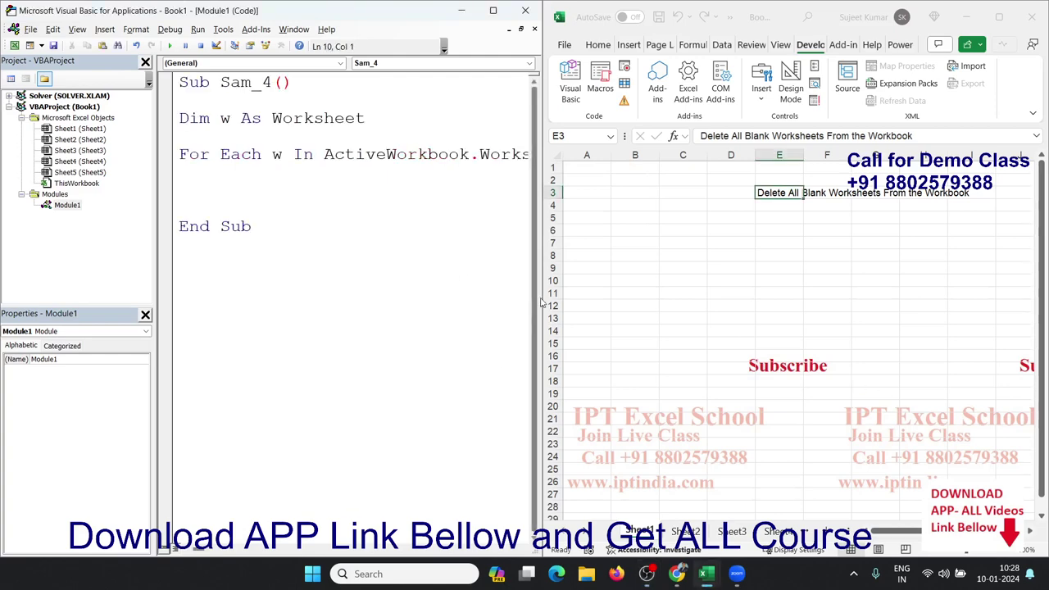
# - Widen the code window and close the loop with Next w, leaving blank lines inside
pyautogui.moveTo(541, 300); pyautogui.dragTo(668, 300)
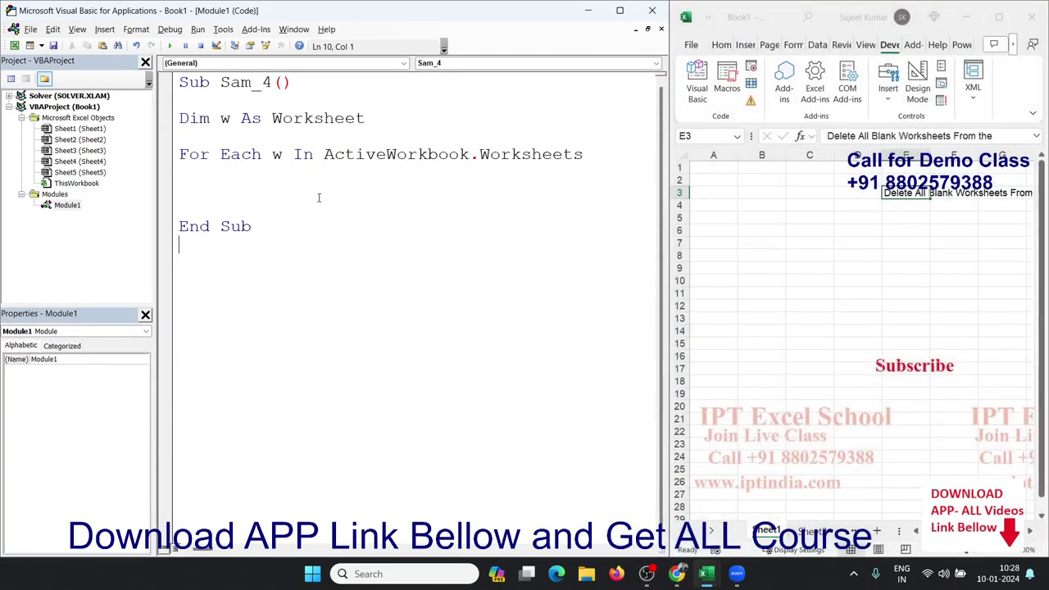
pyautogui.click(318, 198)
pyautogui.press('Return')
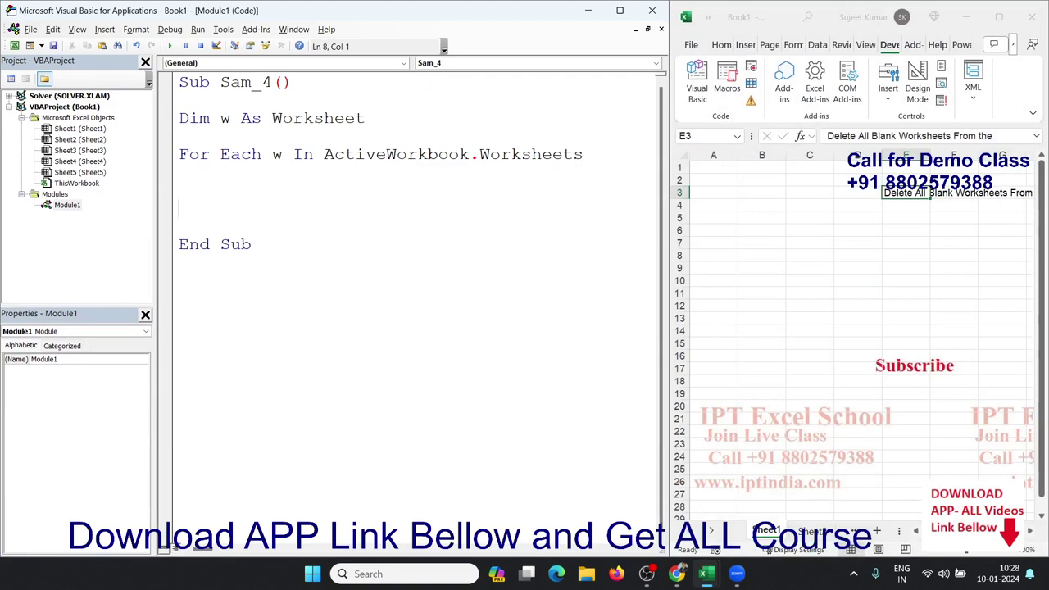
pyautogui.write('next')
pyautogui.write(' w')
pyautogui.press('Up')
pyautogui.press('Return')
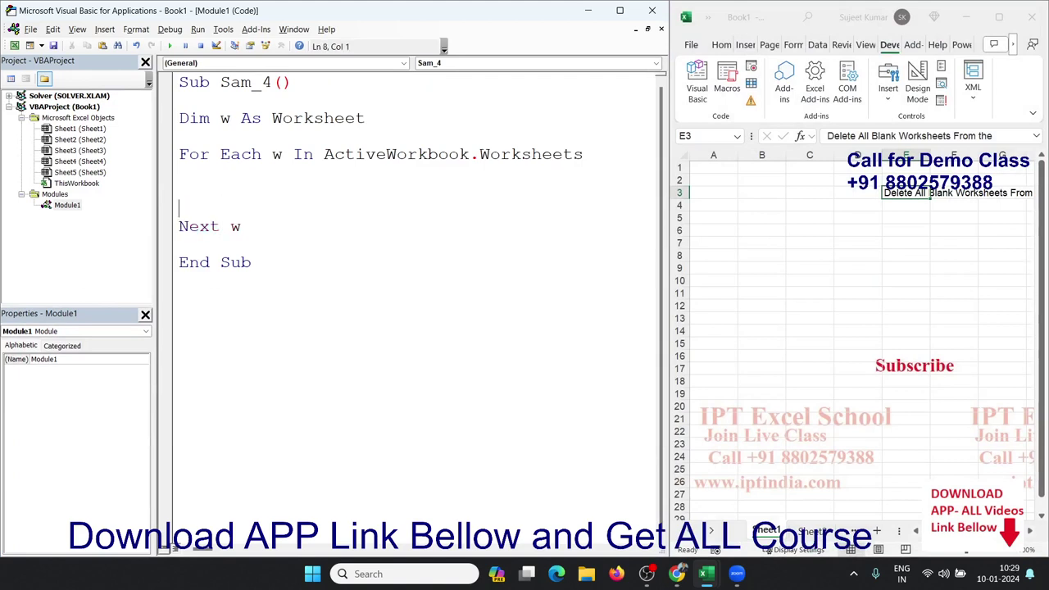
# - Remove a stray 'r' and an empty line, opening a line below the declaration
pyautogui.hotkey('alt', 'Tab')
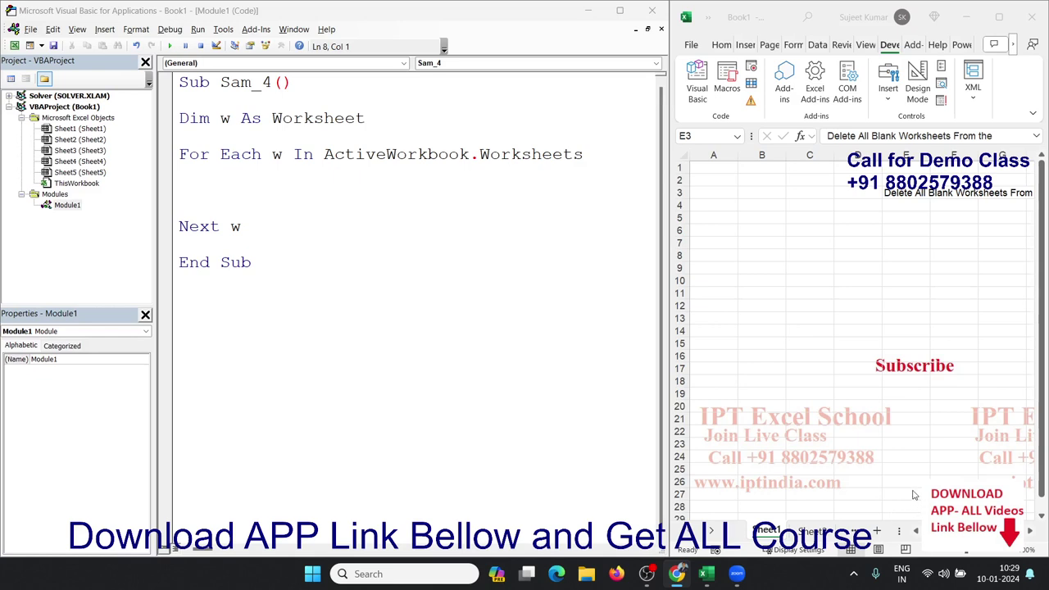
pyautogui.click(278, 178)
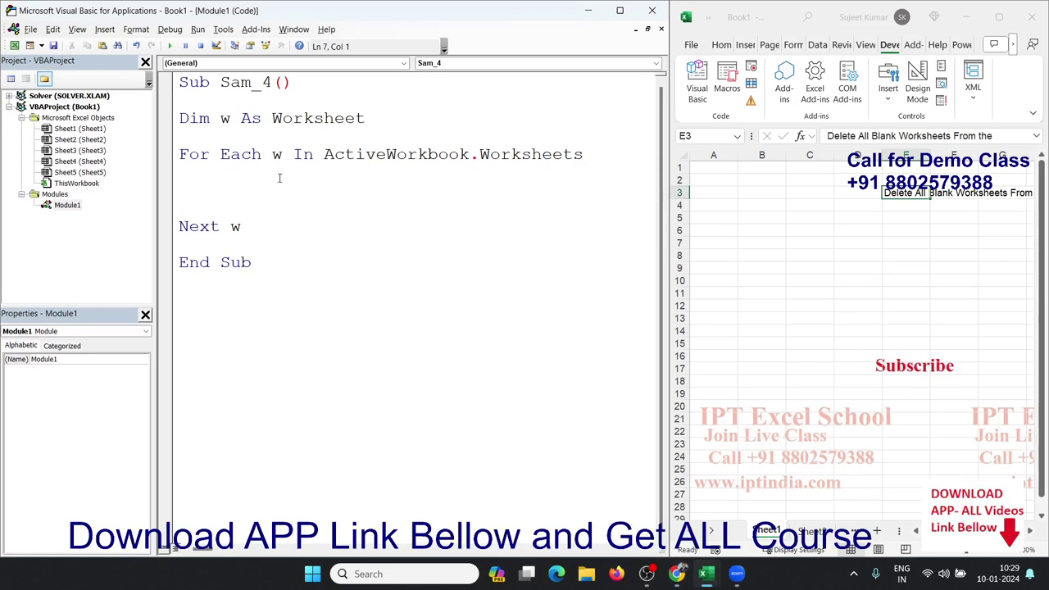
pyautogui.click(279, 175)
pyautogui.write('r')
pyautogui.press('BackSpace')
pyautogui.press('BackSpace')
pyautogui.press('Up')
pyautogui.press('Up')
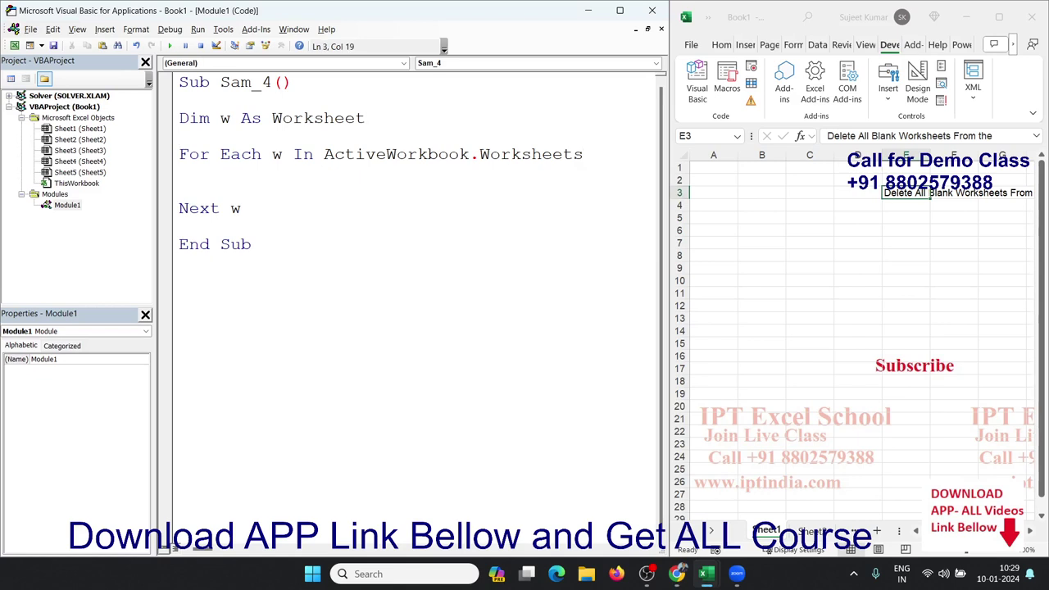
pyautogui.press('Down')
# - Add a second declaration, Dim r As Long, below Dim w
pyautogui.press('Return')
pyautogui.press('Return')
pyautogui.press('Up')
pyautogui.press('Up')
pyautogui.write('d')
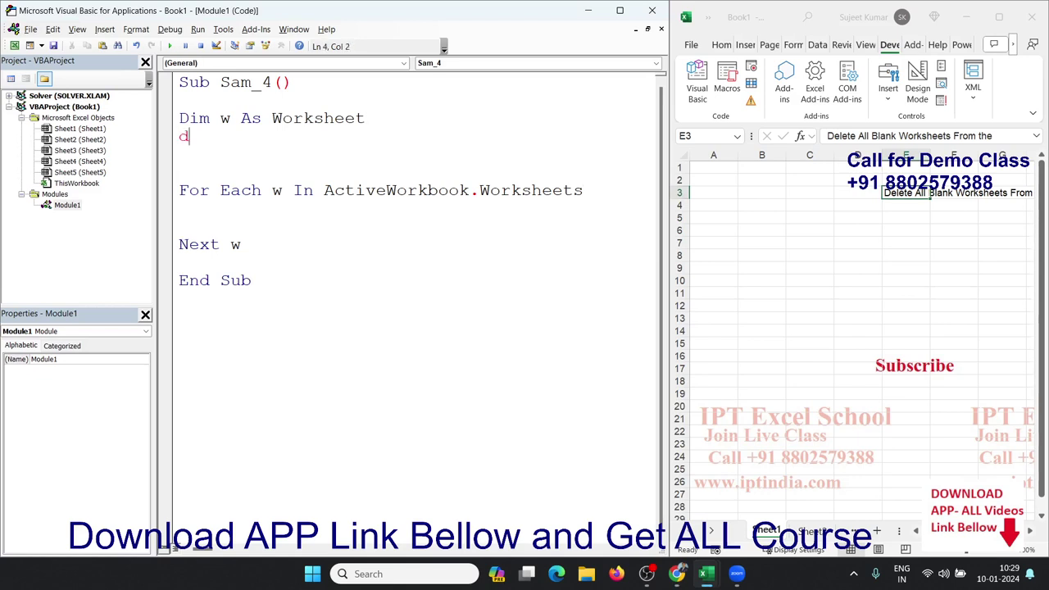
pyautogui.write('im r as ')
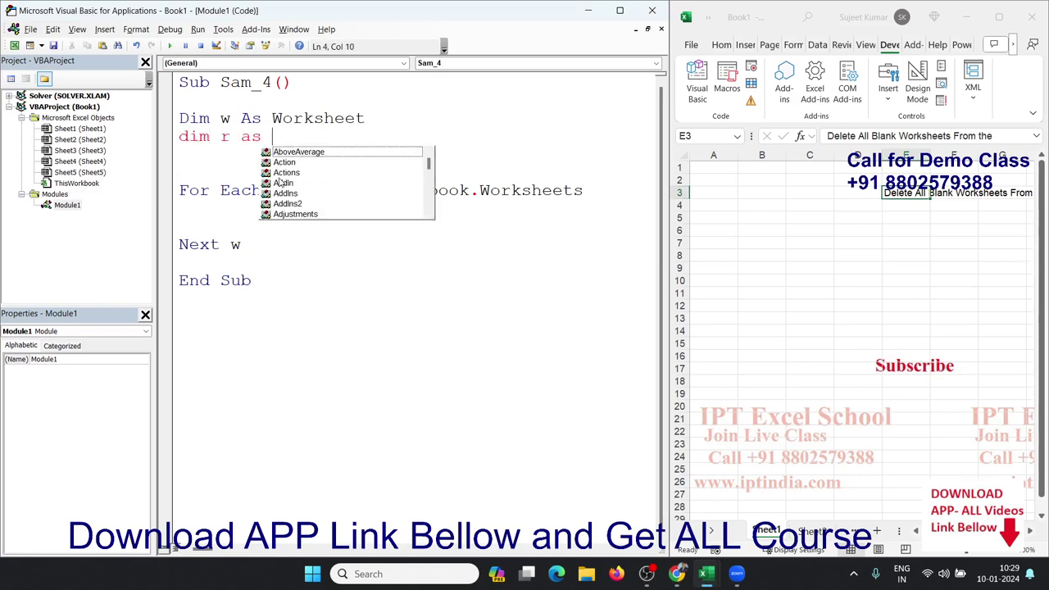
pyautogui.write('ra')
pyautogui.press('BackSpace')
pyautogui.press('BackSpace')
pyautogui.write('l')
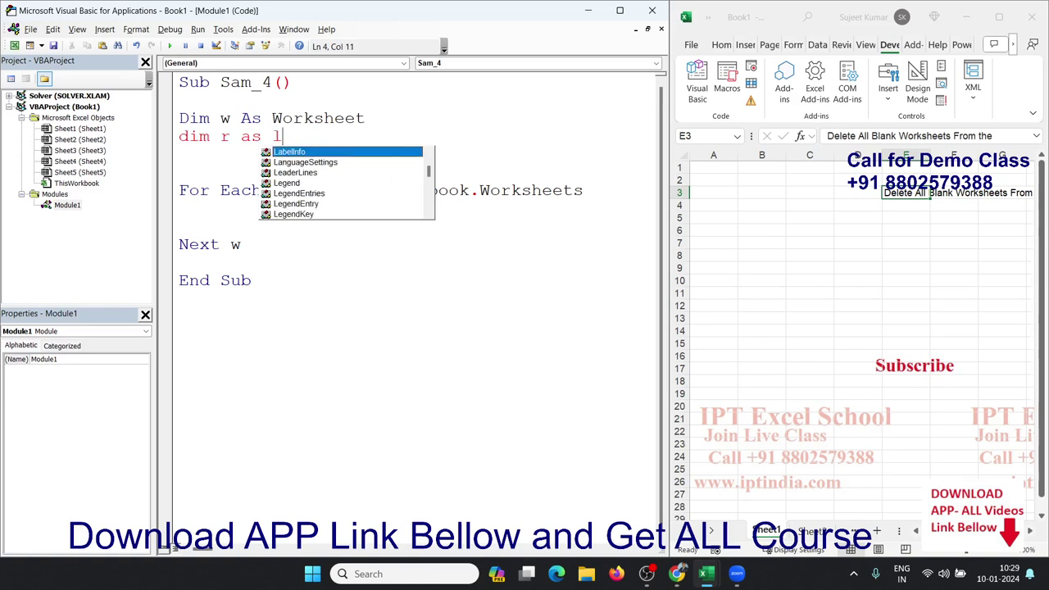
pyautogui.write('on')
pyautogui.press('Tab')
pyautogui.press('Down')
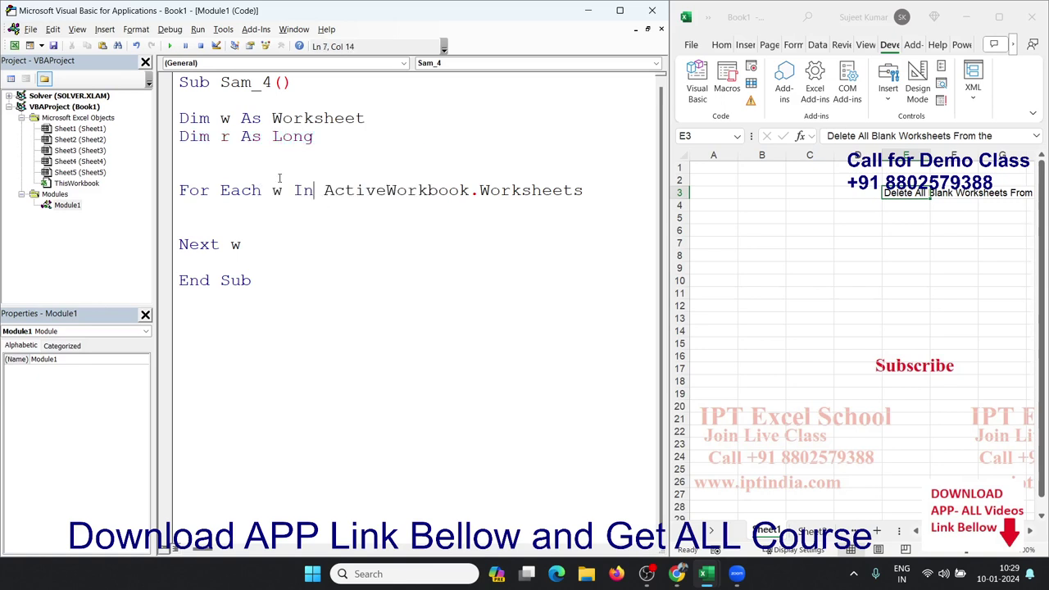
pyautogui.press('Down')
pyautogui.press('Down')
pyautogui.press('Down')
# - Start the loop statement r = Application.WorksheetFunction, correcting misspellings
pyautogui.press('Return')
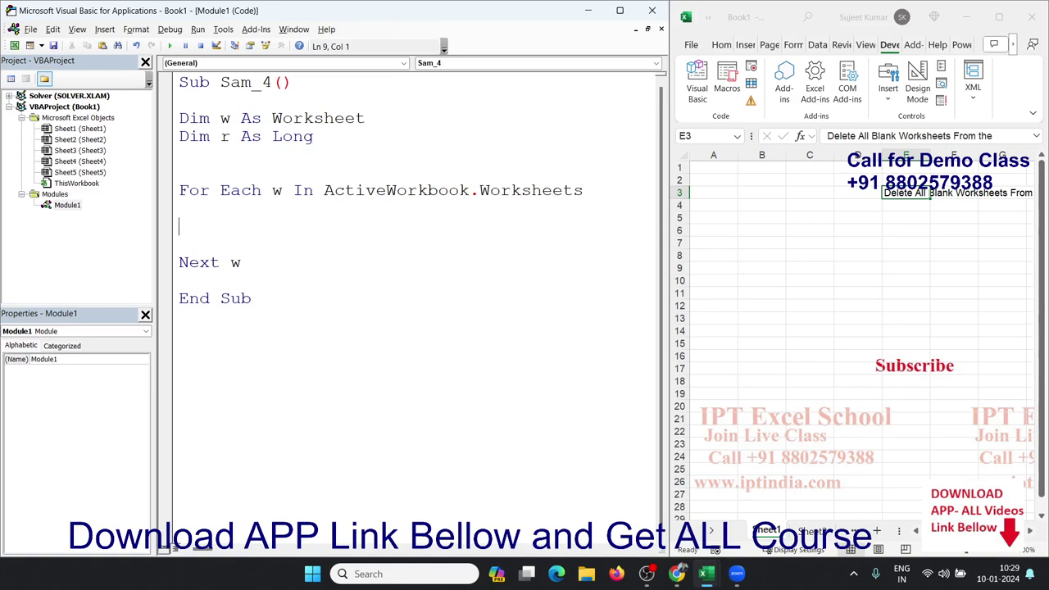
pyautogui.write('r=app')
pyautogui.write('licaton')
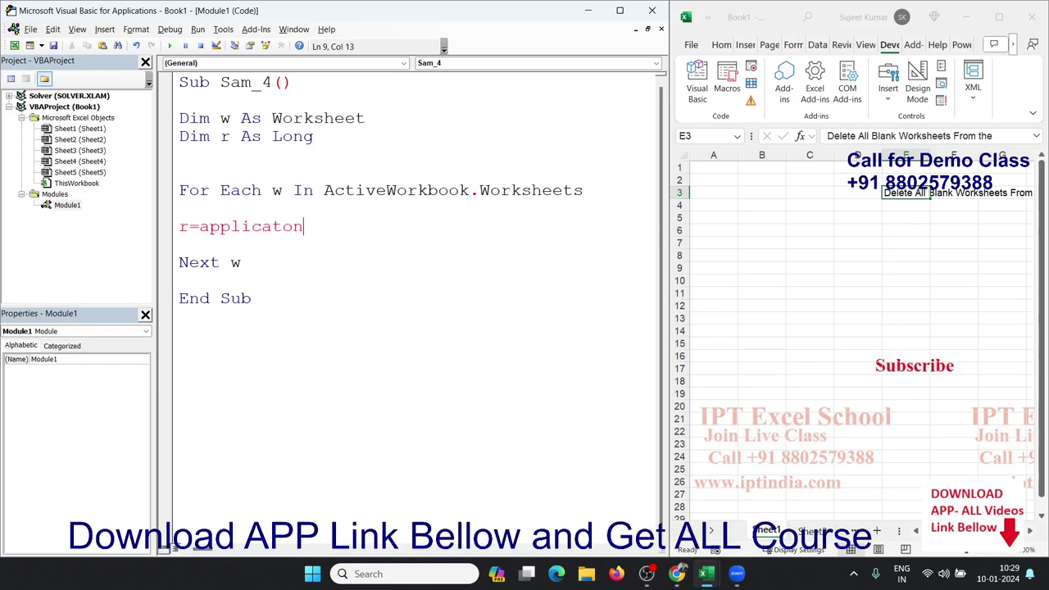
pyautogui.write('.c')
pyautogui.write('ou')
pyautogui.press('BackSpace')
pyautogui.press('BackSpace')
pyautogui.write('.wo')
pyautogui.press('BackSpace')
pyautogui.press('BackSpace')
pyautogui.press('BackSpace')
pyautogui.press('BackSpace')
pyautogui.press('BackSpace')
pyautogui.press('BackSpace')
pyautogui.press('BackSpace')
pyautogui.press('BackSpace')
pyautogui.press('BackSpace')
pyautogui.write('i')
pyautogui.write('cation')
pyautogui.write('.wo')
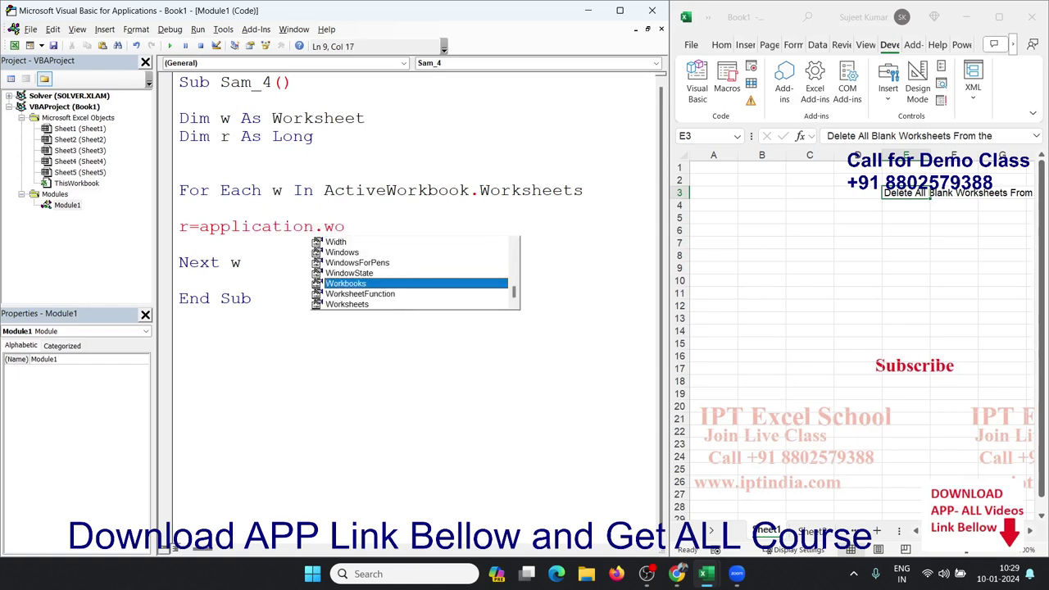
pyautogui.press('Down')
pyautogui.press('Tab')
# - Finish the statement as .CountA(w.UsedRange) and add blank lines below it
pyautogui.write('.c')
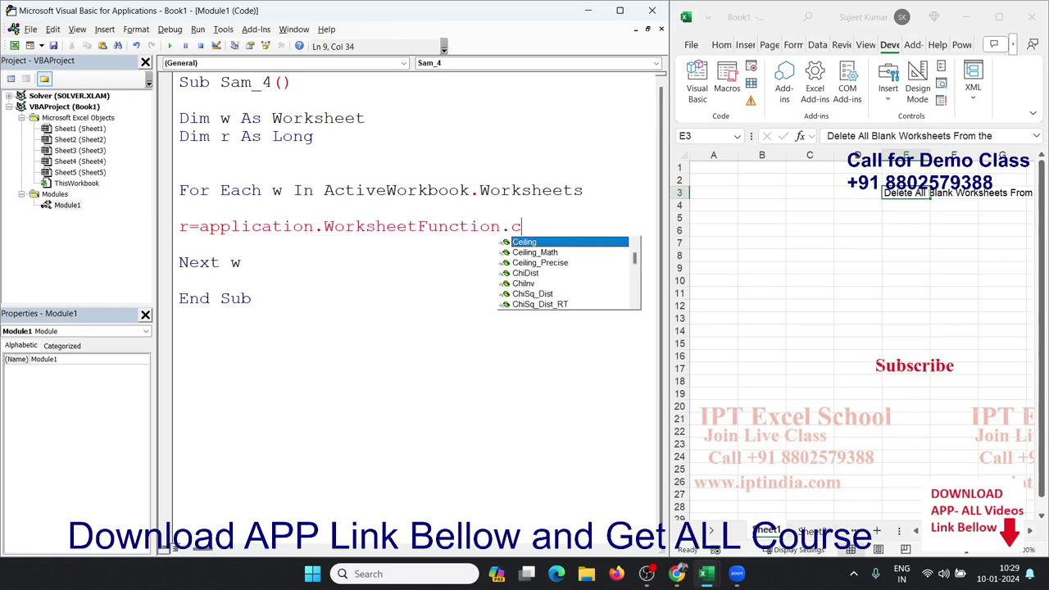
pyautogui.write('u')
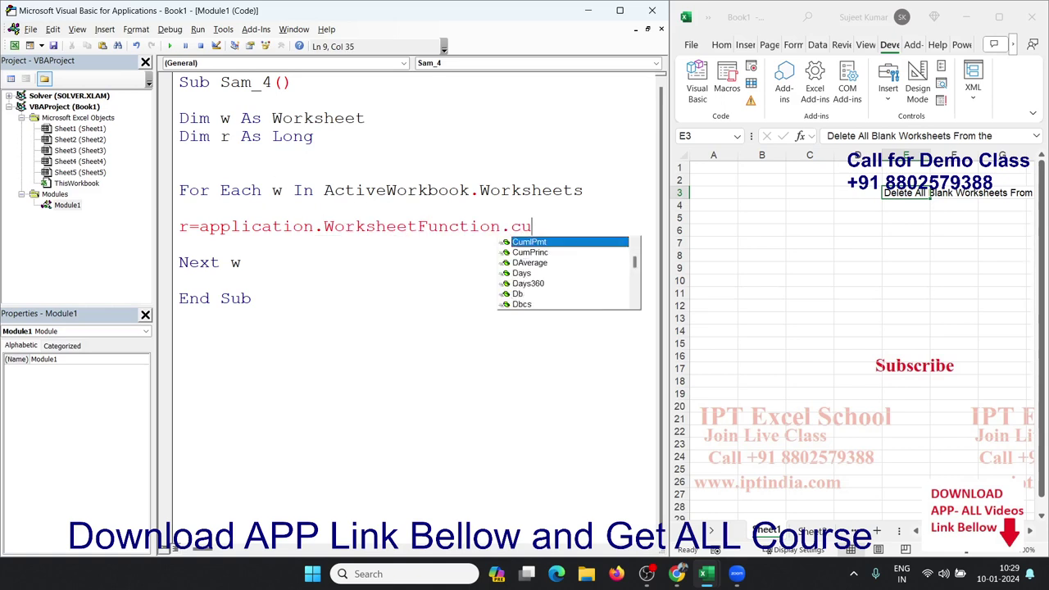
pyautogui.press('BackSpace')
pyautogui.write('ooo')
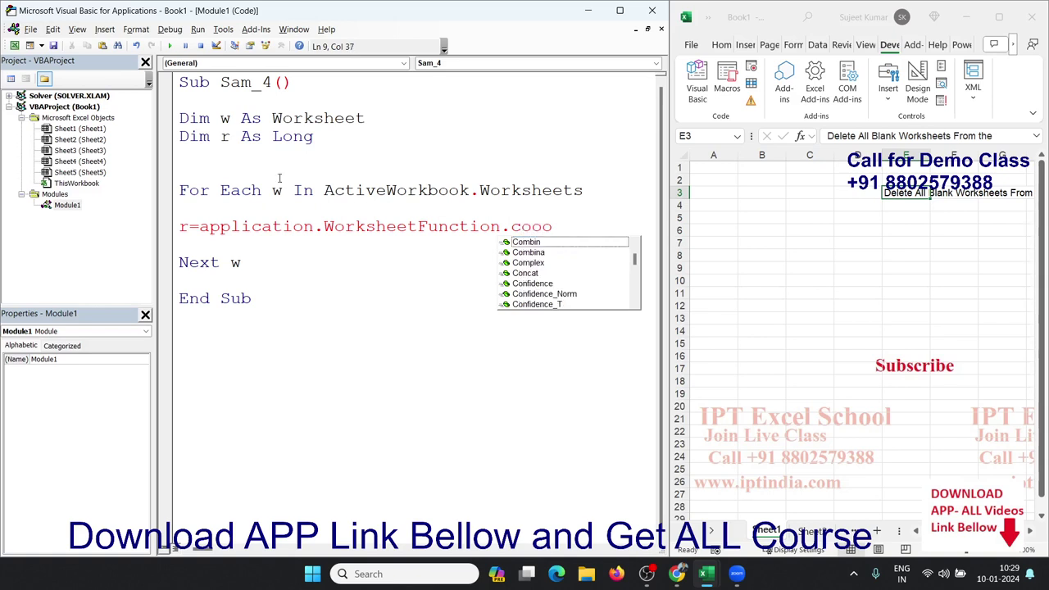
pyautogui.press('BackSpace')
pyautogui.press('BackSpace')
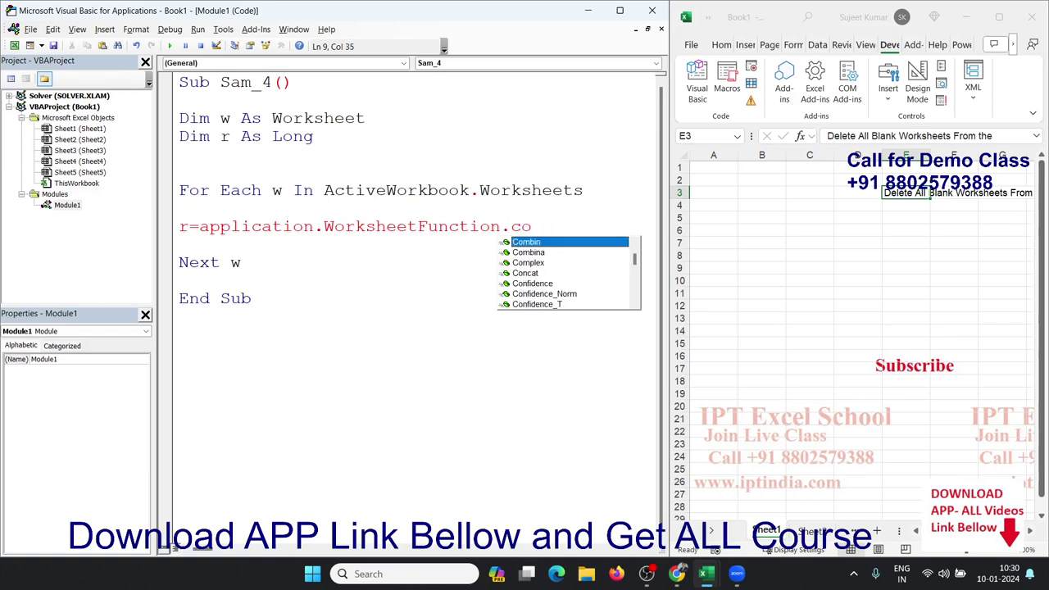
pyautogui.write('u')
pyautogui.press('Down')
pyautogui.press('Tab')
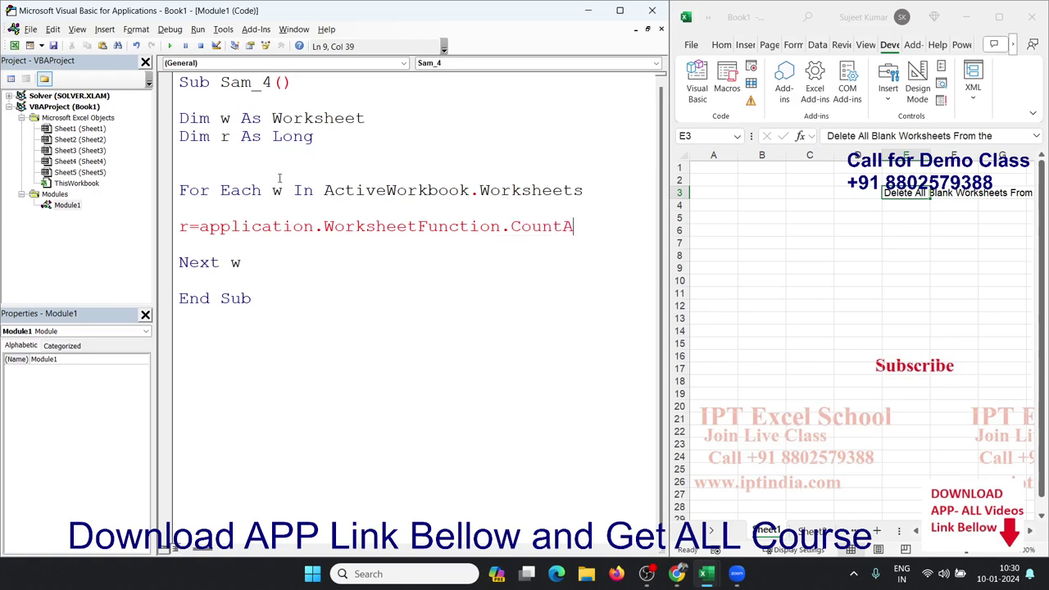
pyautogui.write('(')
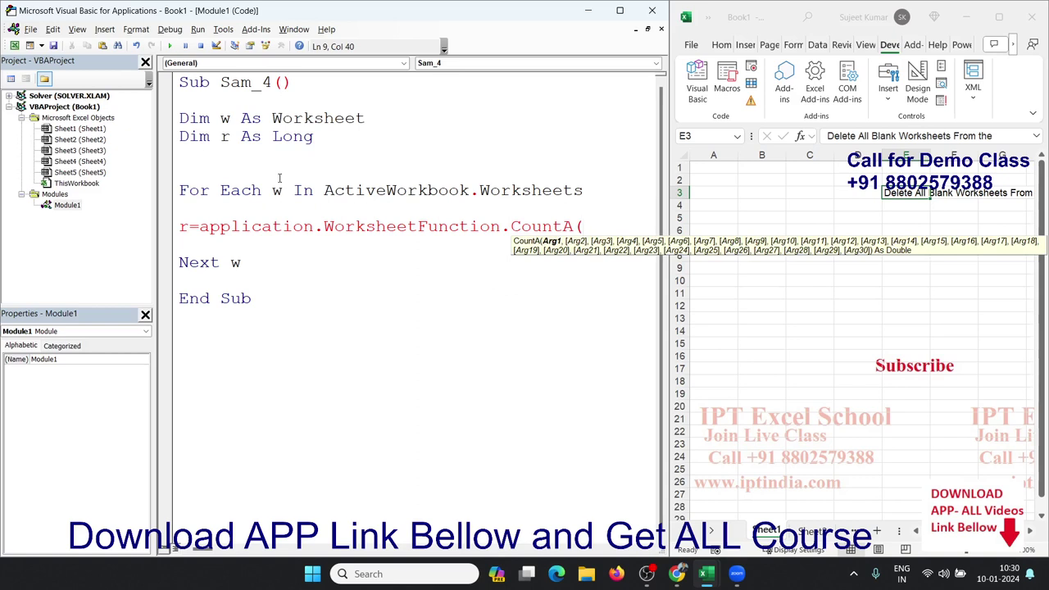
pyautogui.write('w.')
pyautogui.press('BackSpace')
pyautogui.write('.')
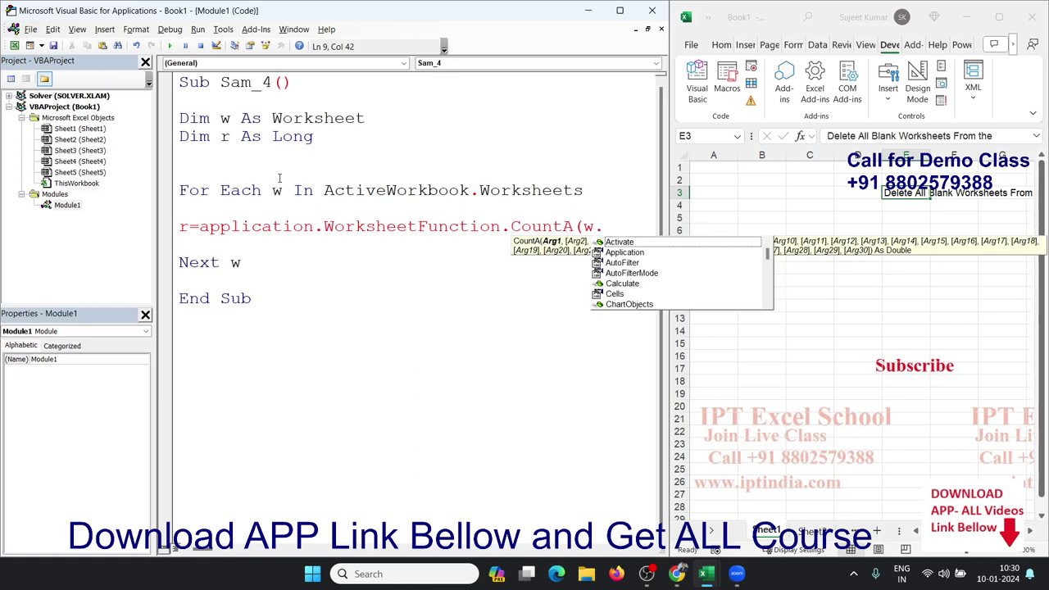
pyautogui.write('us')
pyautogui.press('Tab')
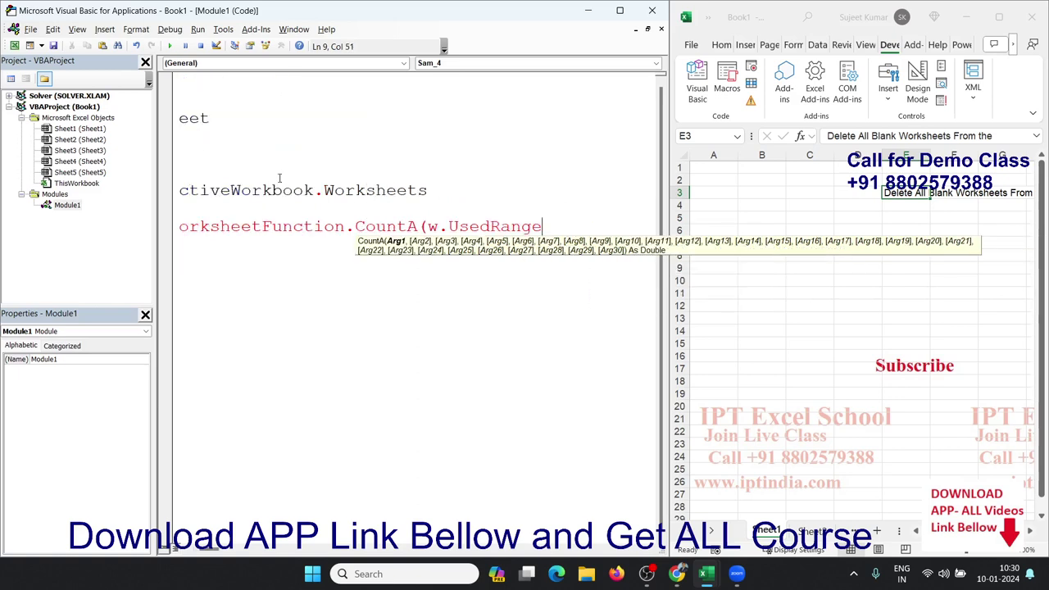
pyautogui.write(')')
pyautogui.press('Return')
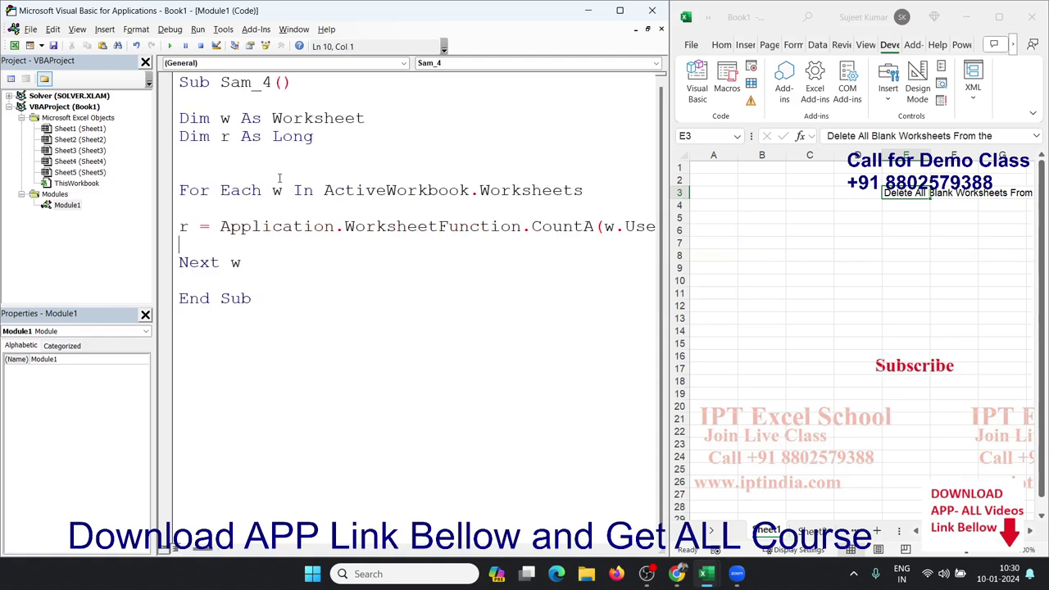
# - Add the condition If r = 0 Then inside the loop
pyautogui.press('Return')
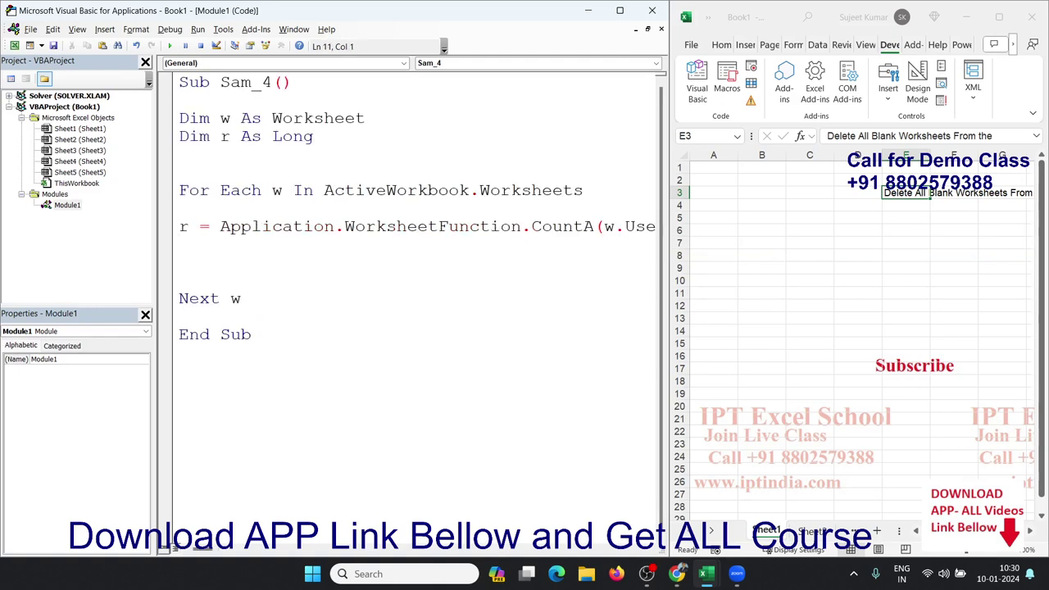
pyautogui.write('if ')
pyautogui.write('w')
pyautogui.press('BackSpace')
pyautogui.write('r')
pyautogui.write('=0 t')
pyautogui.write('hen')
pyautogui.press('Return')
# - Inside the If, add Application.DisplayAlerts = False followed by w.Delete
pyautogui.write('ap')
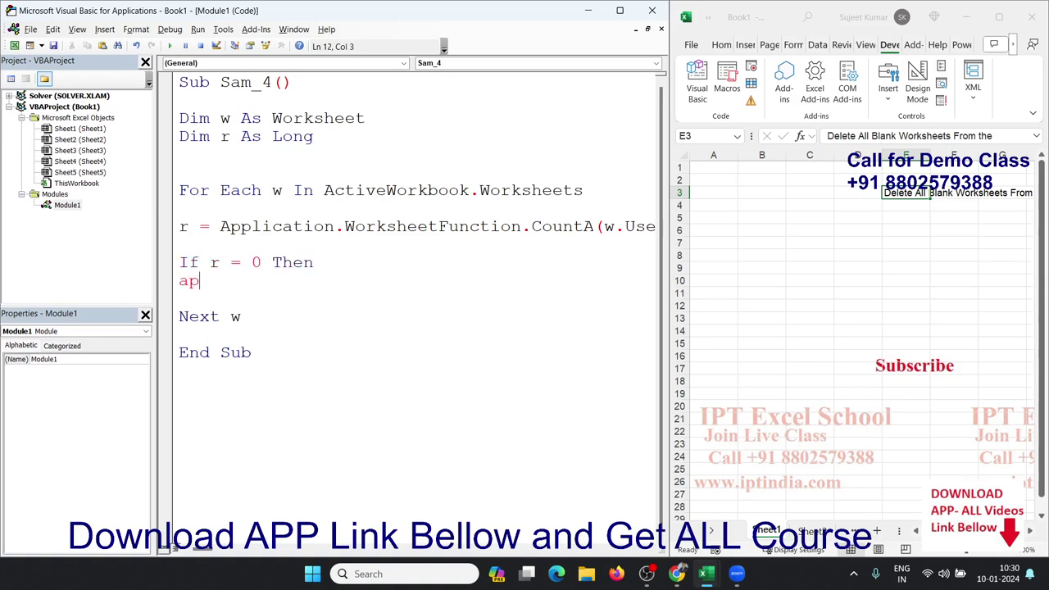
pyautogui.write('plicati')
pyautogui.write('n.d')
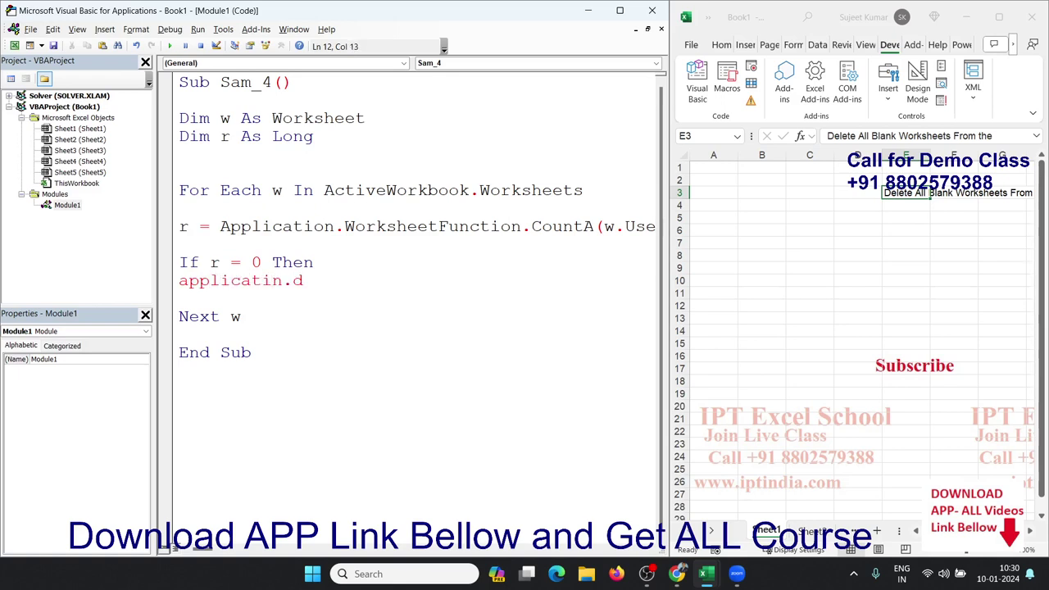
pyautogui.press('BackSpace')
pyautogui.press('BackSpace')
pyautogui.press('BackSpace')
pyautogui.press('BackSpace')
pyautogui.write('oin')
pyautogui.press('BackSpace')
pyautogui.press('BackSpace')
pyautogui.press('BackSpace')
pyautogui.write('io')
pyautogui.write('n')
pyautogui.press('BackSpace')
pyautogui.write('n')
pyautogui.write('.dis')
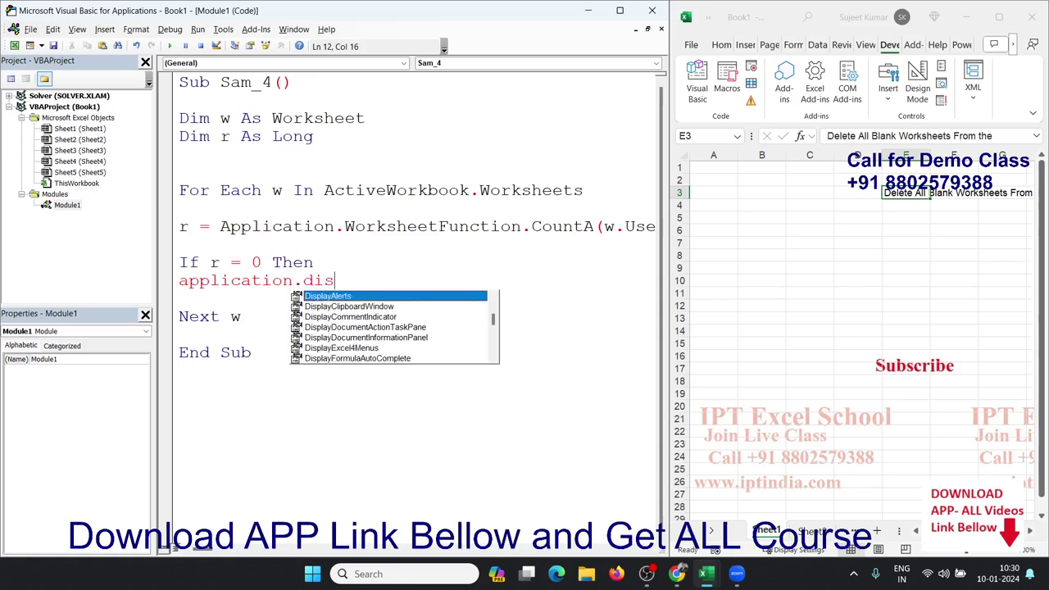
pyautogui.press('Tab')
pyautogui.write('=fal')
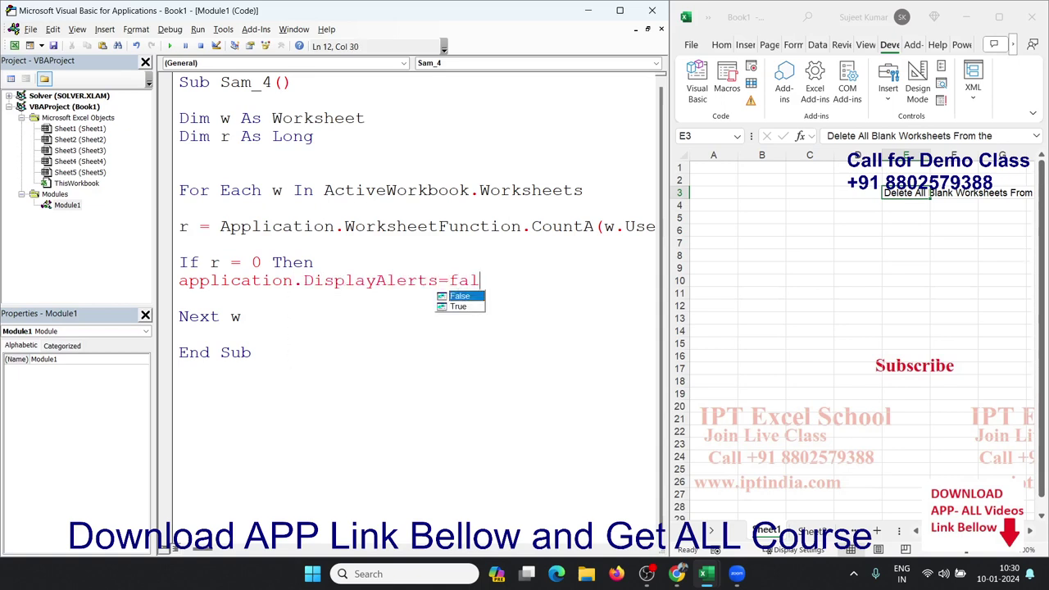
pyautogui.press('Return')
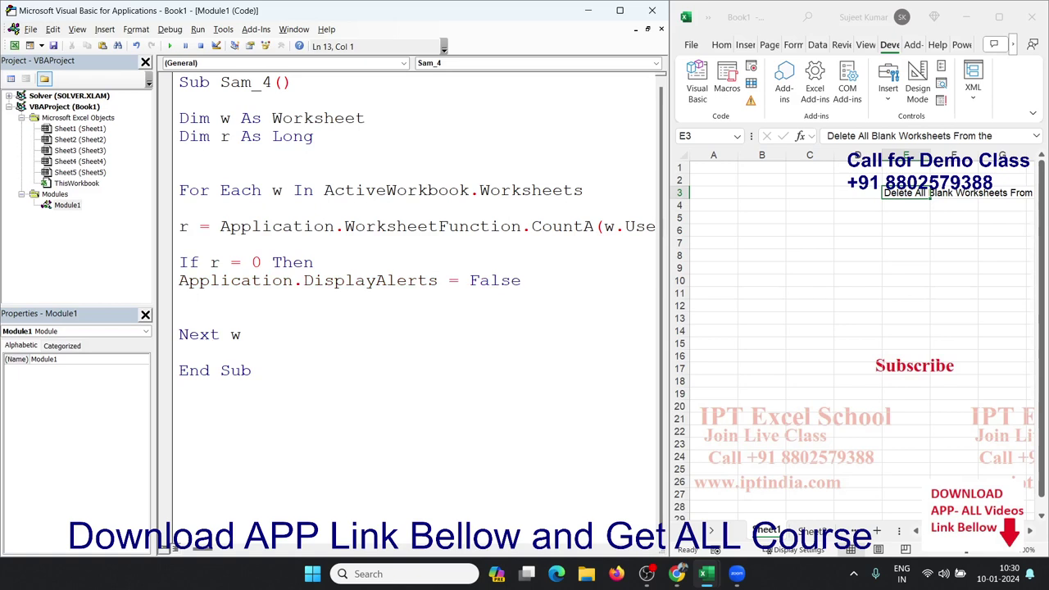
pyautogui.write('w.de')
pyautogui.press('Tab')
pyautogui.press('Return')
# - Duplicate the DisplayAlerts line below w.Delete, changing False to True
pyautogui.press('Up')
pyautogui.press('Up')
pyautogui.hotkey('shift', 'Down')
pyautogui.hotkey('ctrl', 'c')
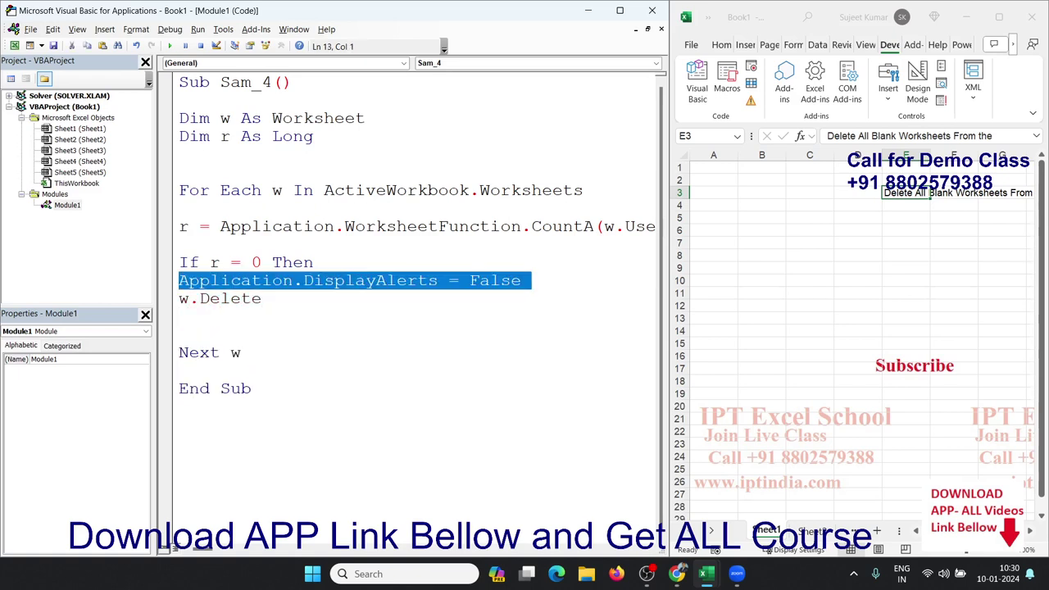
pyautogui.press('Down')
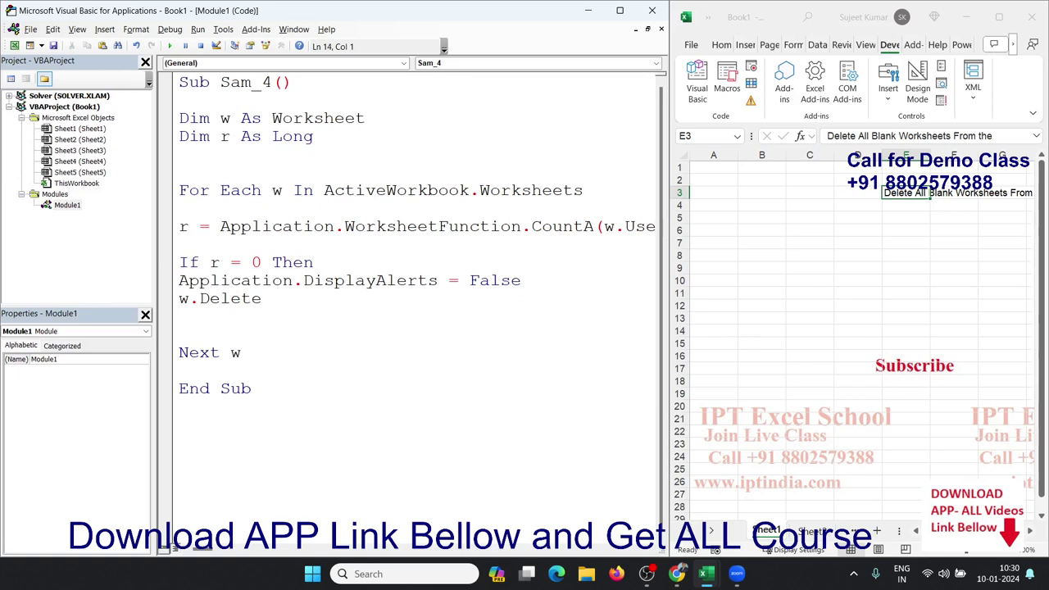
pyautogui.hotkey('ctrl', 'v')
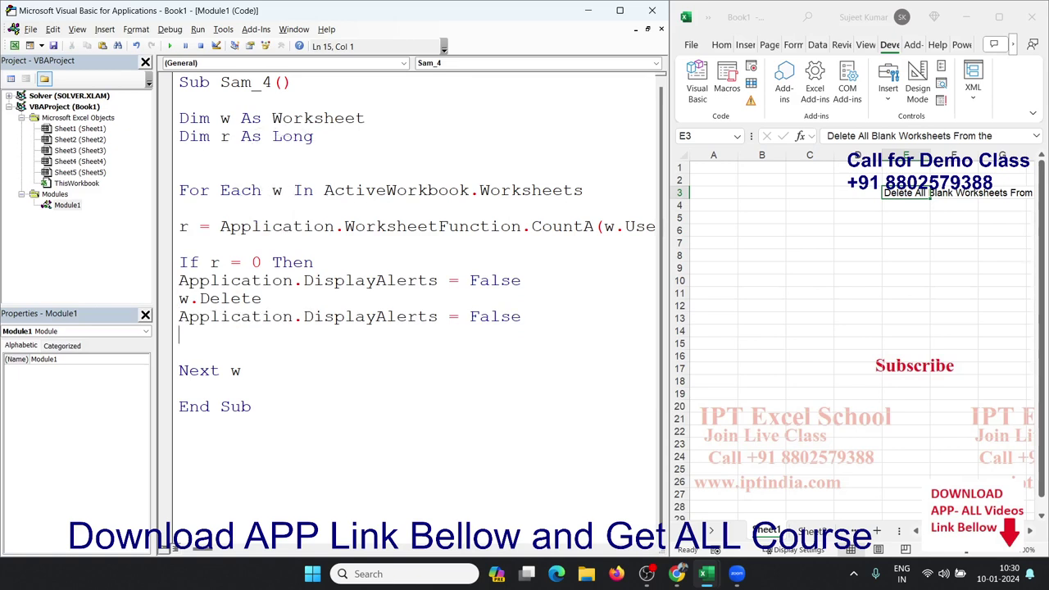
pyautogui.press('BackSpace')
pyautogui.press('BackSpace')
pyautogui.press('BackSpace')
pyautogui.press('BackSpace')
pyautogui.press('BackSpace')
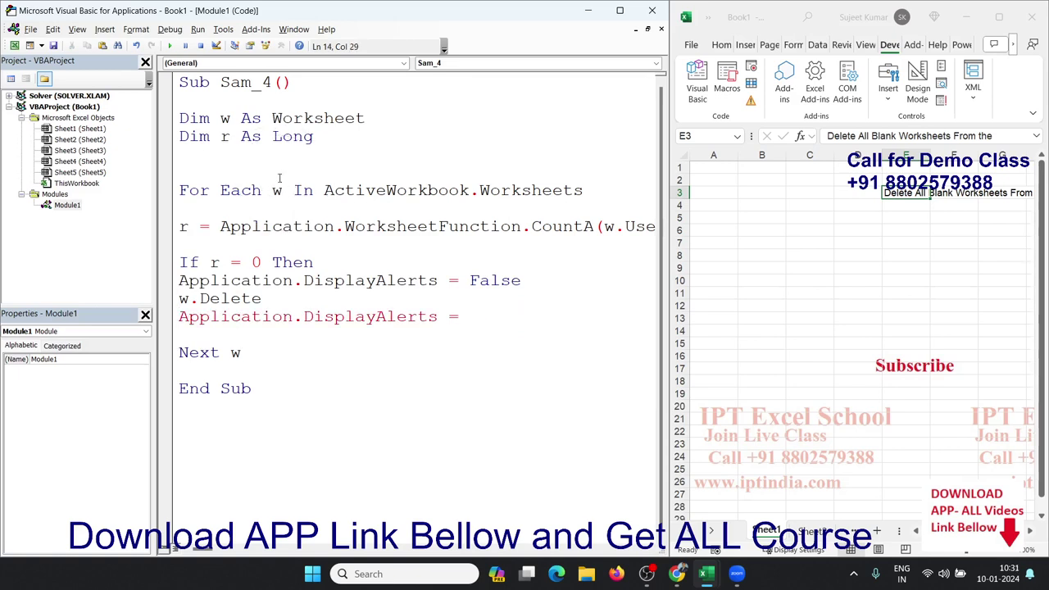
pyautogui.write('true')
pyautogui.press('Down')
pyautogui.click(315, 248)
# - Insert MsgBox "All Balank Sheet Deleted" between Next w and End Sub
pyautogui.click(262, 375)
pyautogui.press('Return')
pyautogui.write('m')
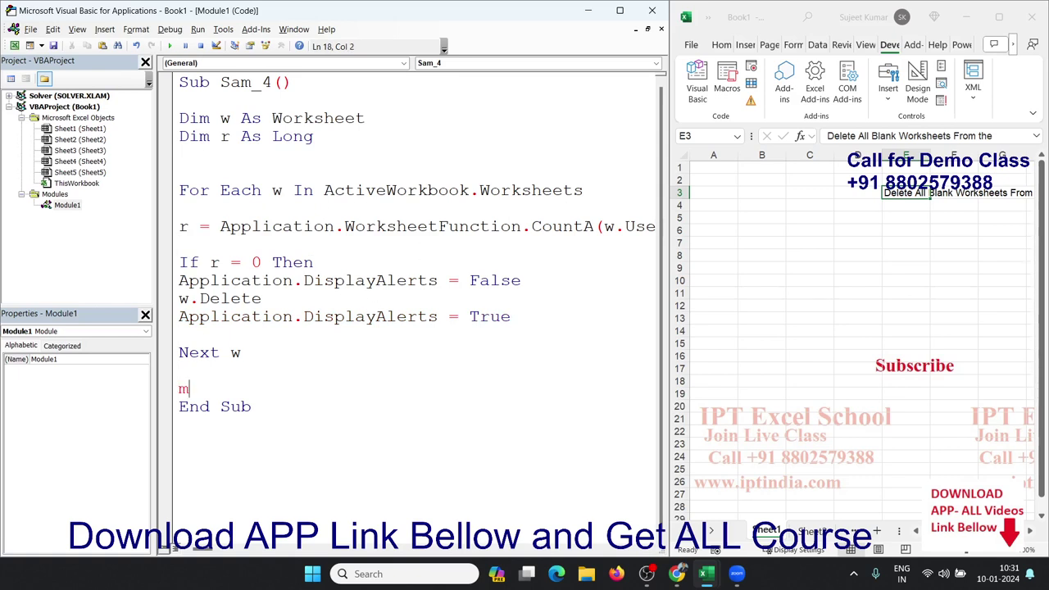
pyautogui.write('sgbox "')
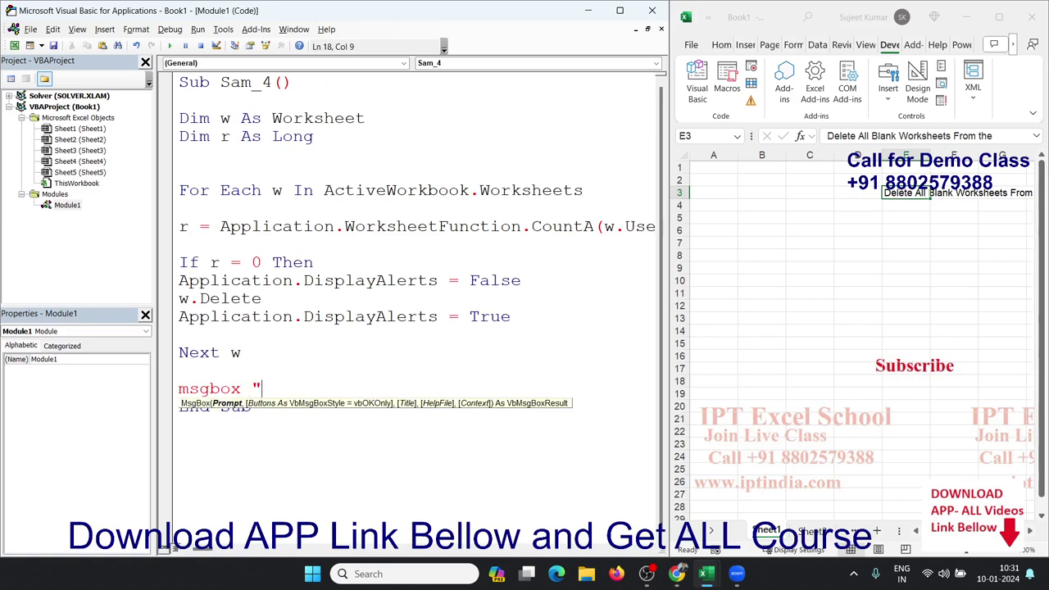
pyautogui.write('All ')
pyautogui.write('Bala')
pyautogui.write('nk Shee')
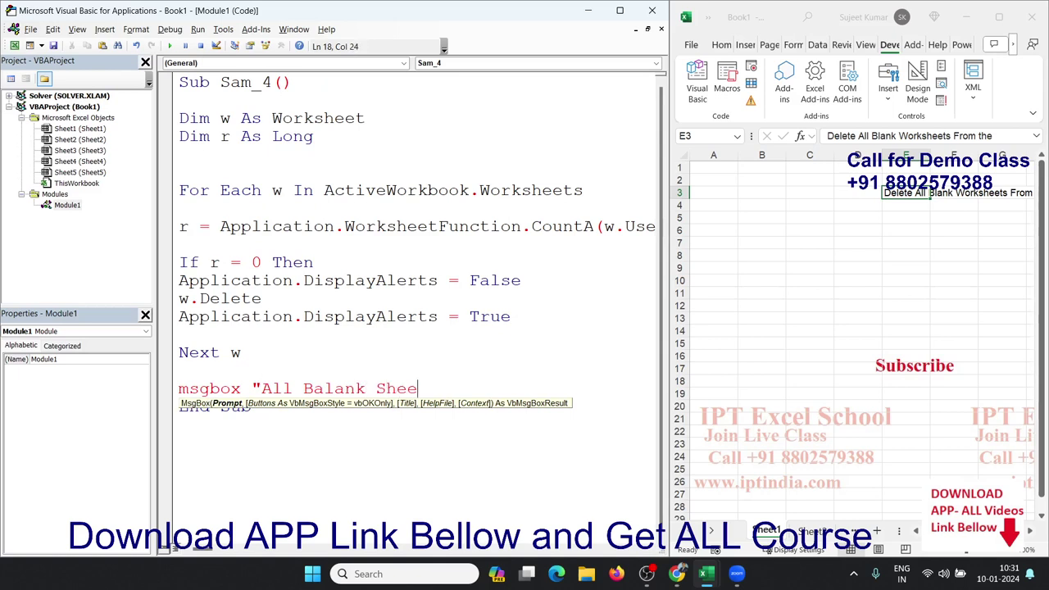
pyautogui.write('t De')
pyautogui.write('lted')
pyautogui.press('Left')
pyautogui.press('Left')
pyautogui.press('Left')
pyautogui.write('e')
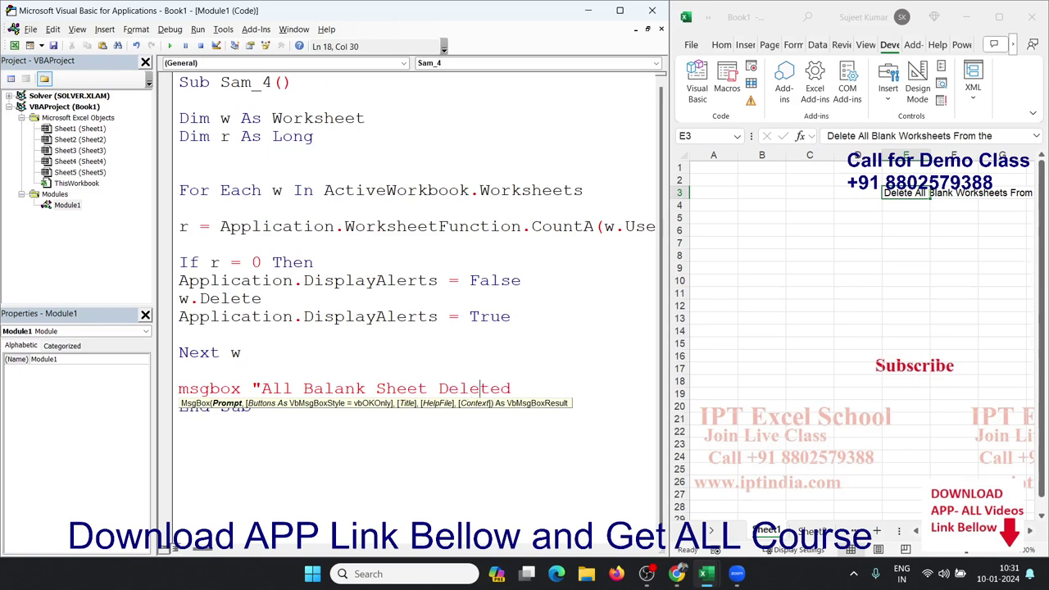
pyautogui.press('End')
pyautogui.write('"')
pyautogui.press('Up')
pyautogui.click(293, 280)
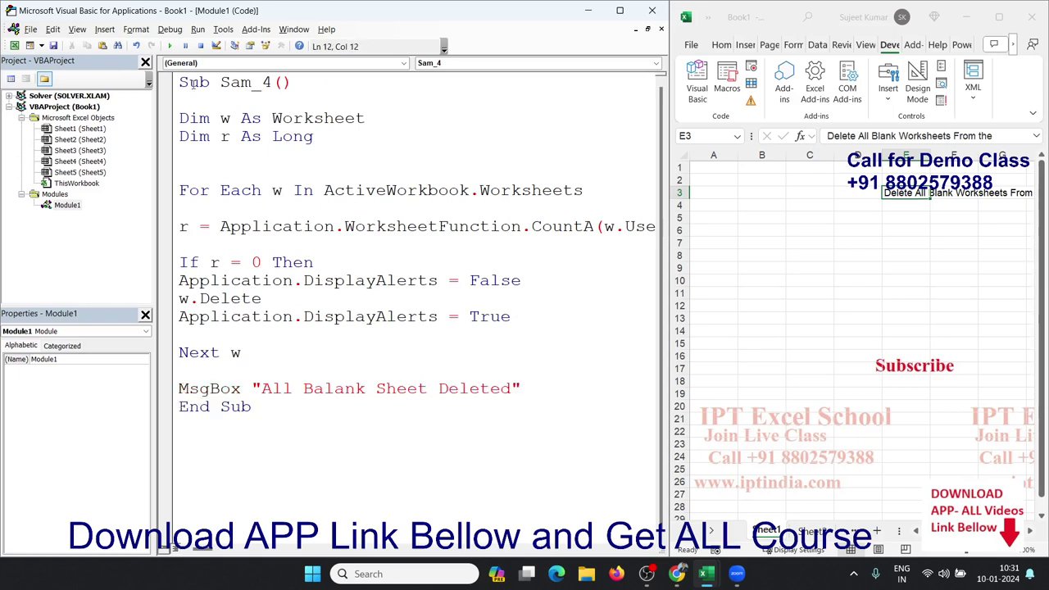
# - Run the Sam_4 macro and dismiss the resulting Next without For compile error
pyautogui.click(726, 81)
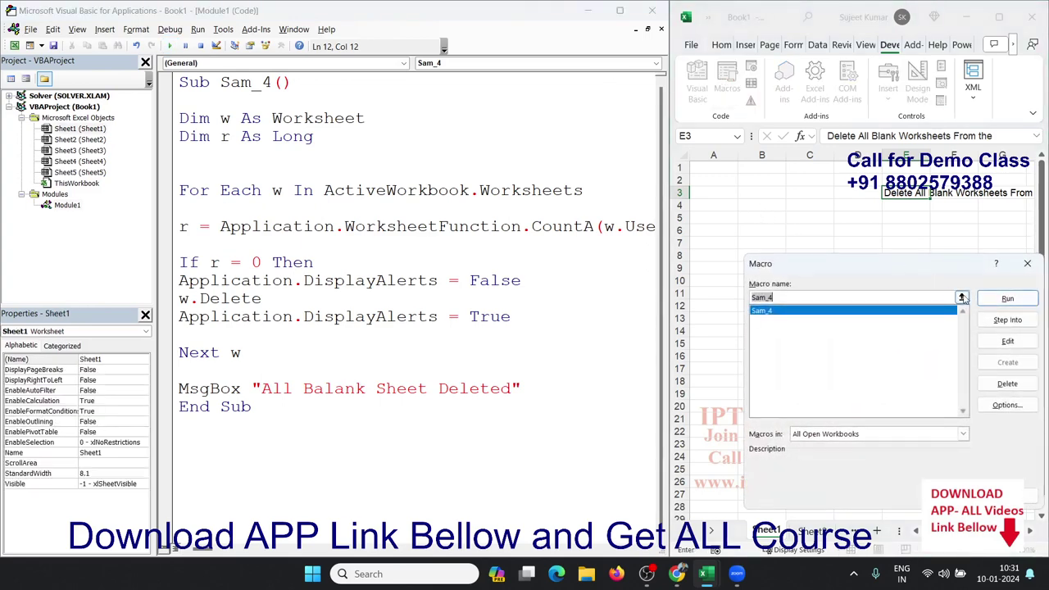
pyautogui.click(1006, 298)
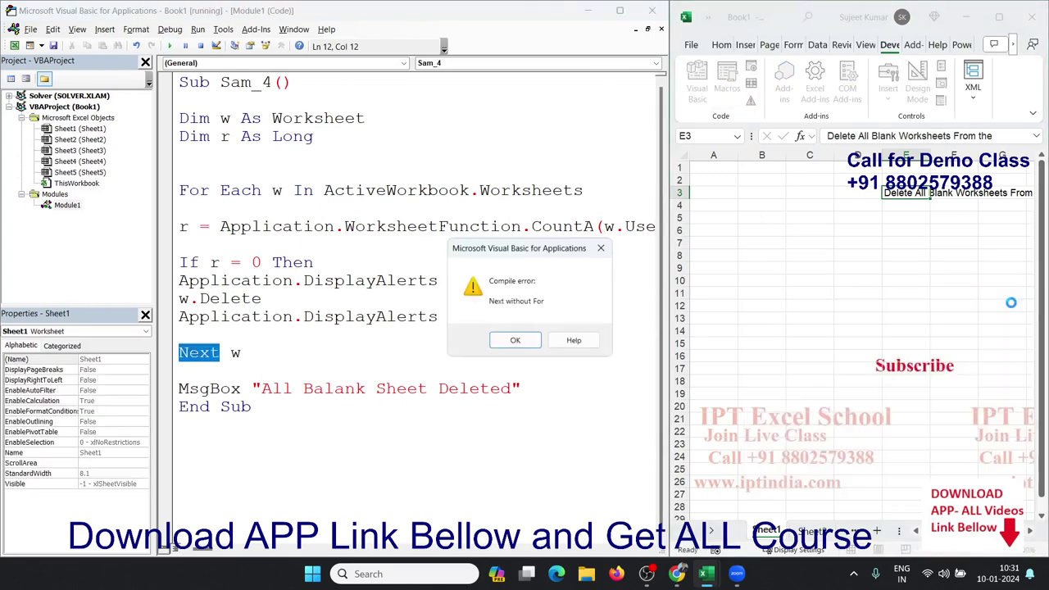
pyautogui.click(534, 345)
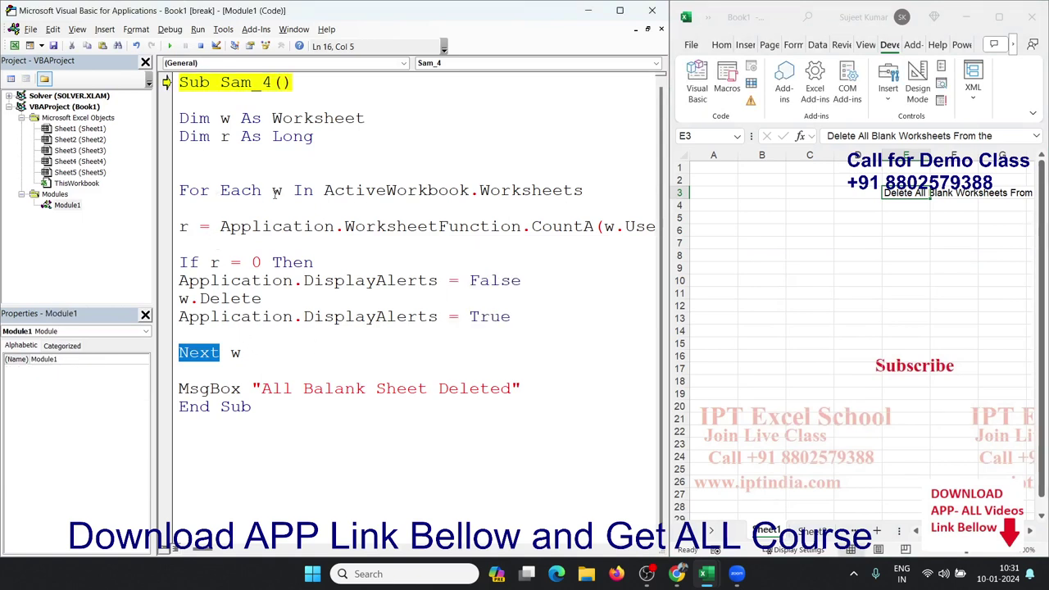
# - Insert End If above Next w, rerun Sam_4, and acknowledge the 'All Balank Sheet Deleted' message
pyautogui.click(212, 334)
pyautogui.write('end i')
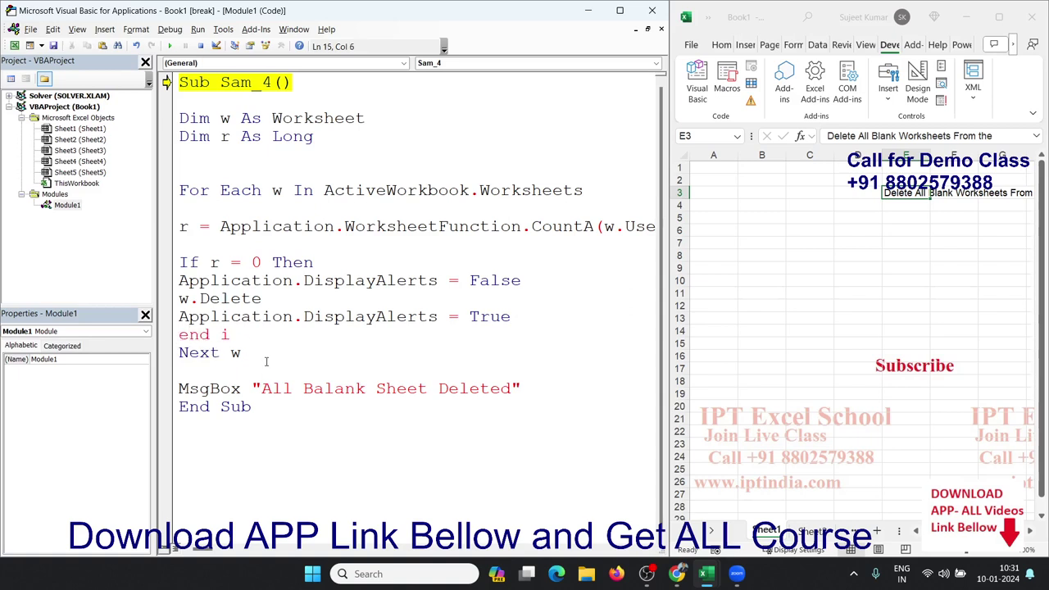
pyautogui.click(266, 361)
pyautogui.press('Return')
pyautogui.write('If')
pyautogui.press('Down')
pyautogui.click(169, 46)
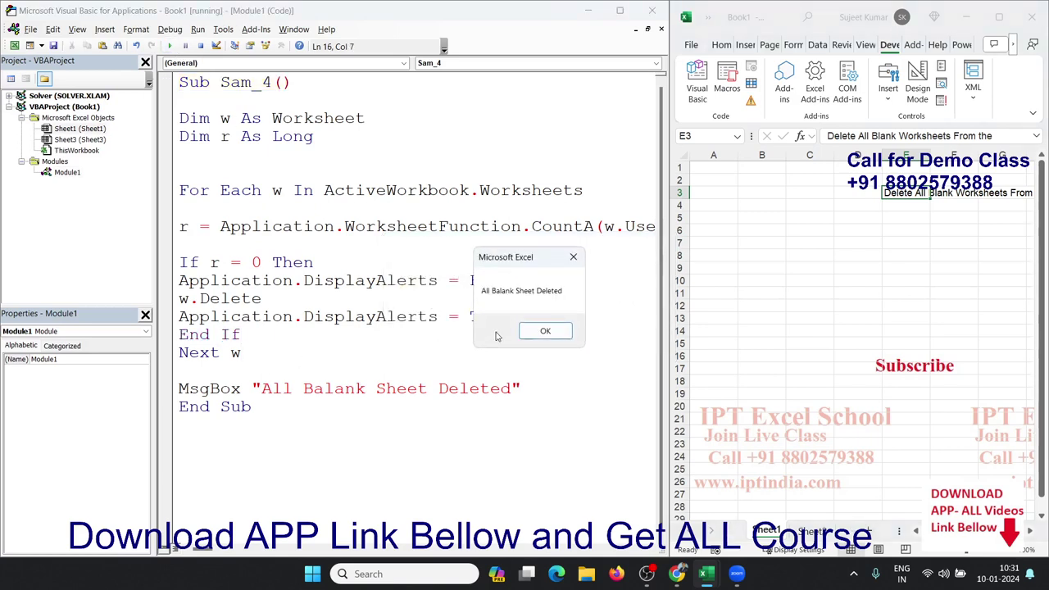
pyautogui.click(545, 330)
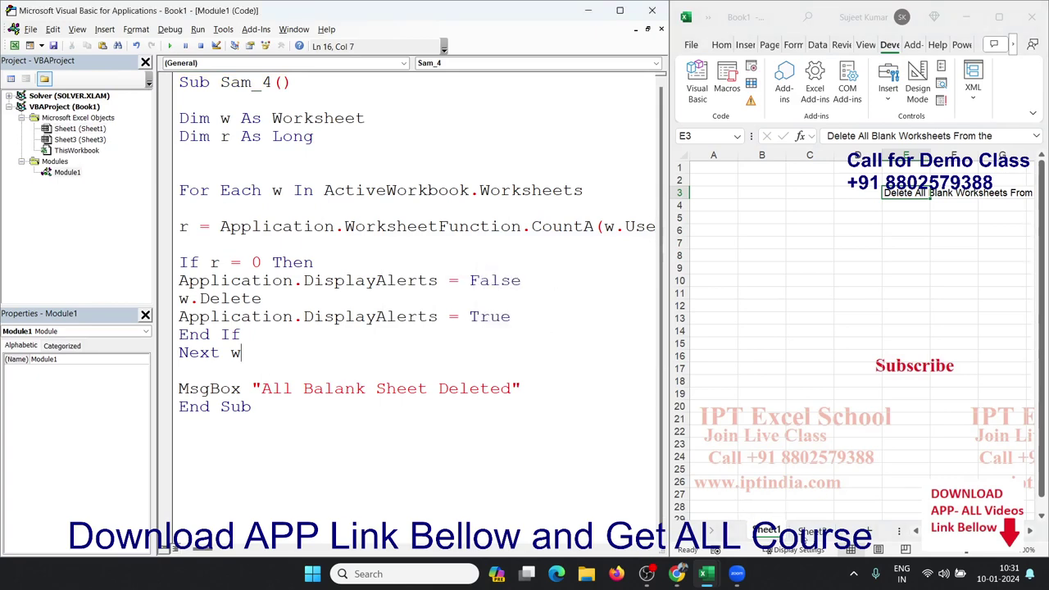